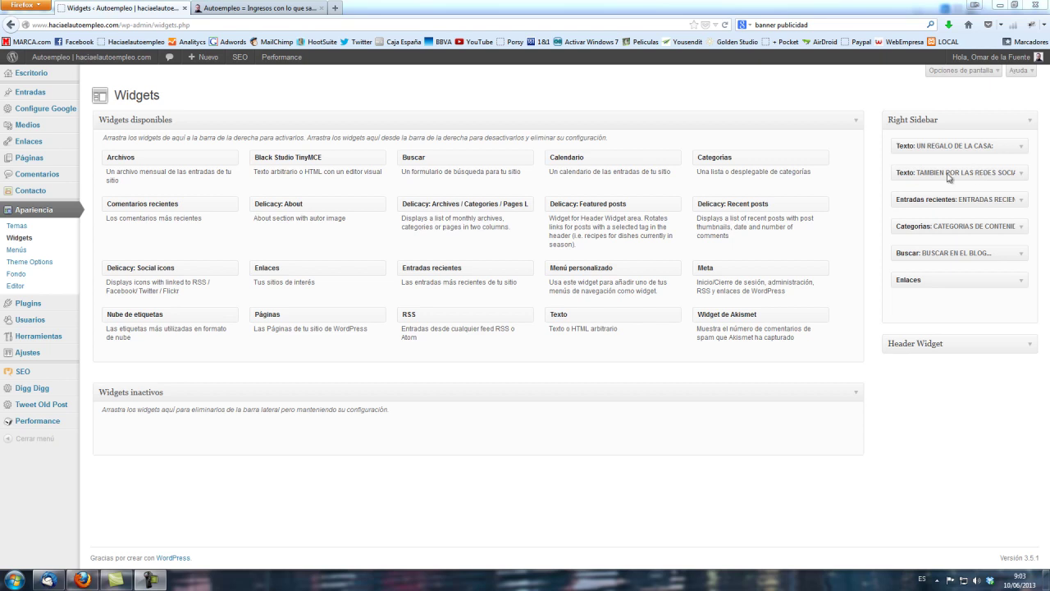
# - View the sidebar sections on the published blog's home page and return to the Widgets page
pyautogui.click(269, 10)
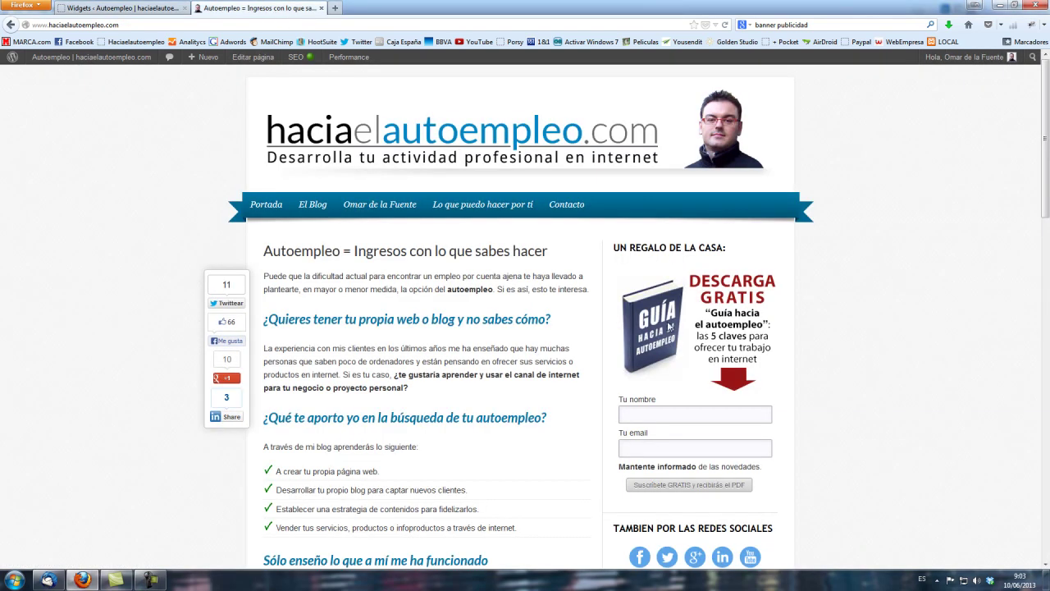
pyautogui.scroll(-3, 687, 324)
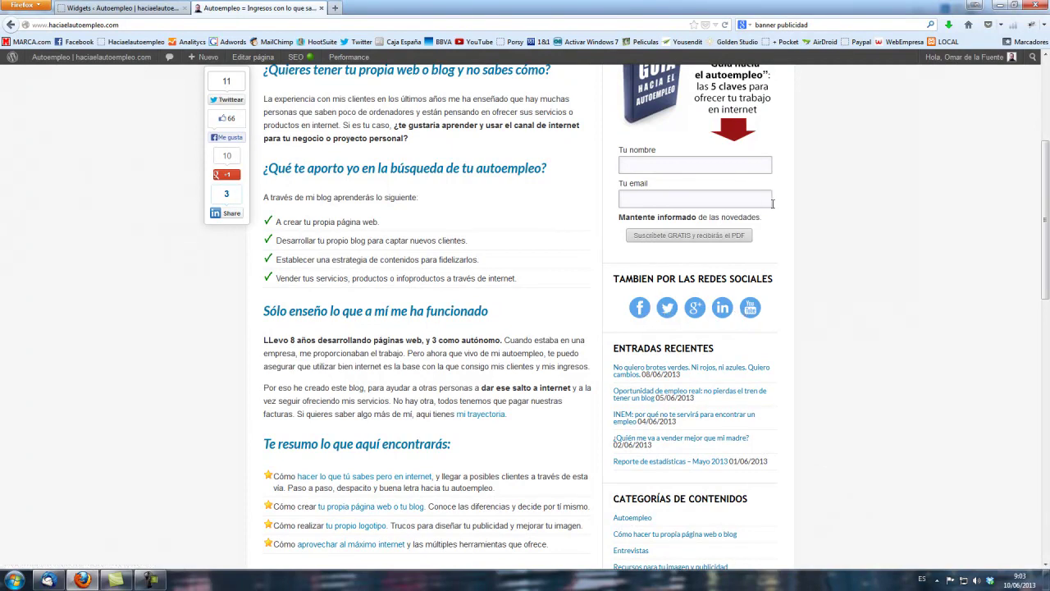
pyautogui.click(123, 9)
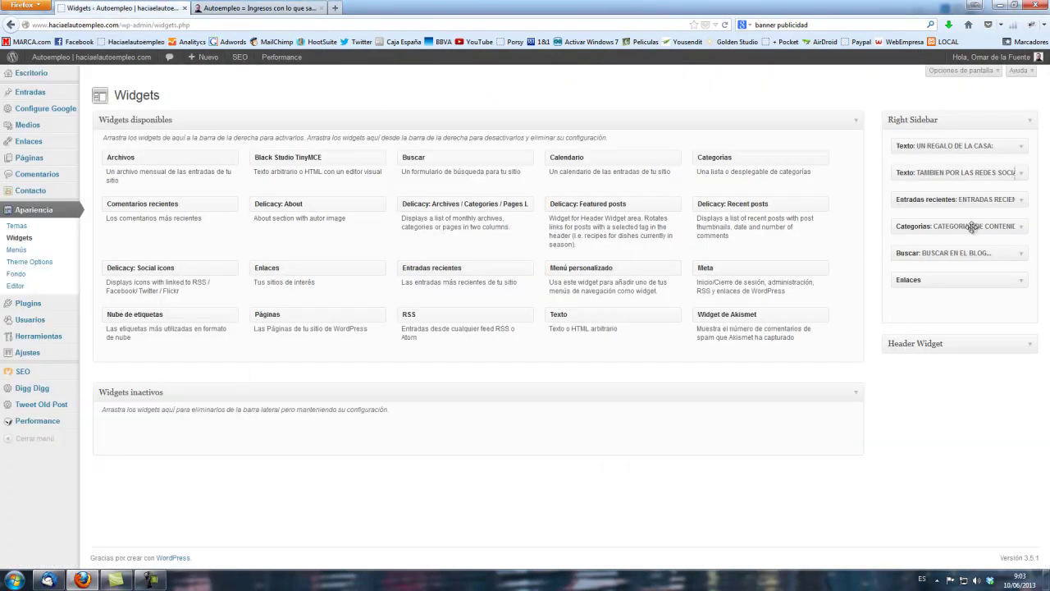
# - Examine the title and HTML code of the TAMBIEN POR LAS REDES SOCIALES text widget against its icons on the published blog
pyautogui.click(1021, 174)
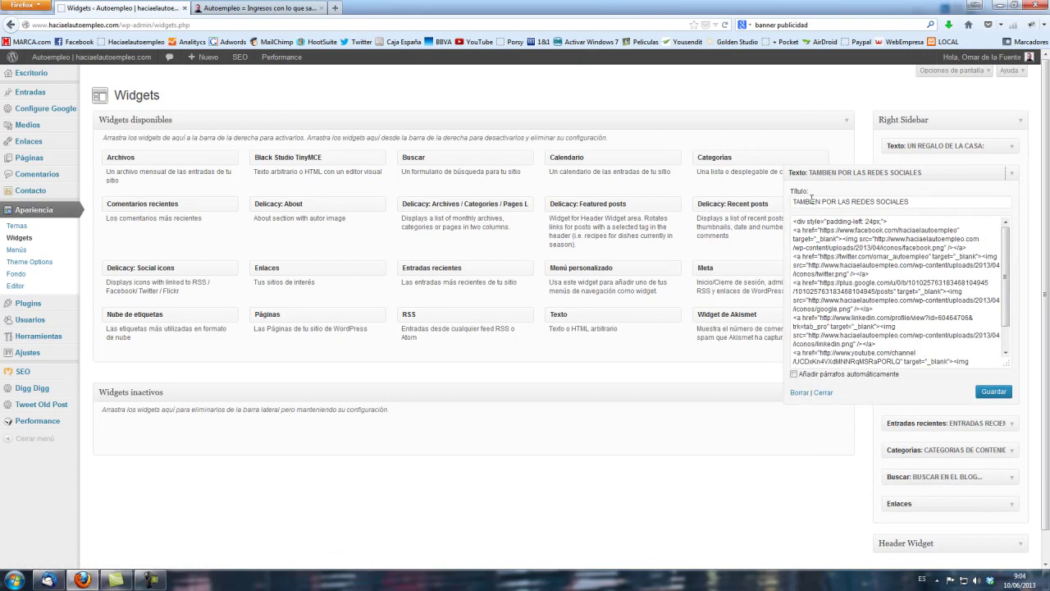
pyautogui.tripleClick(923, 200)
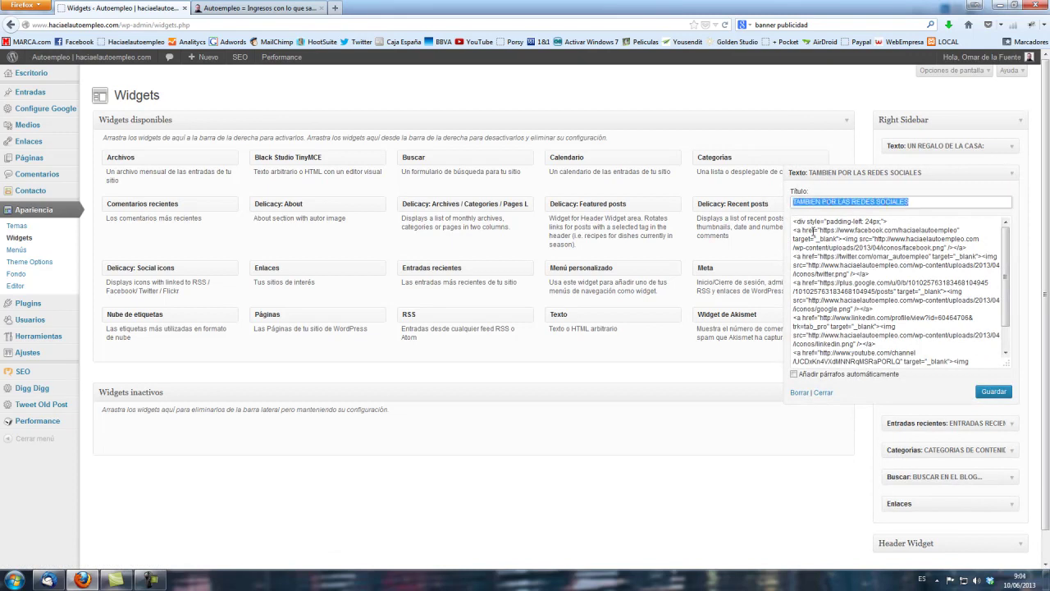
pyautogui.moveTo(1005, 255)
pyautogui.mouseDown()
pyautogui.moveTo(1006, 283)
pyautogui.moveTo(1006, 246)
pyautogui.mouseUp()
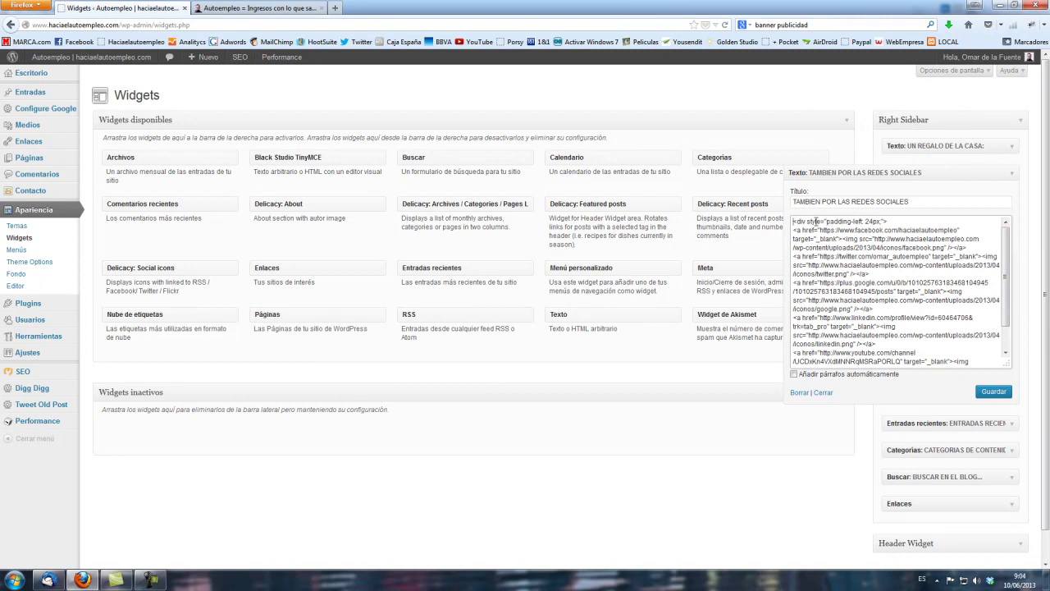
pyautogui.moveTo(801, 231); pyautogui.dragTo(878, 238)
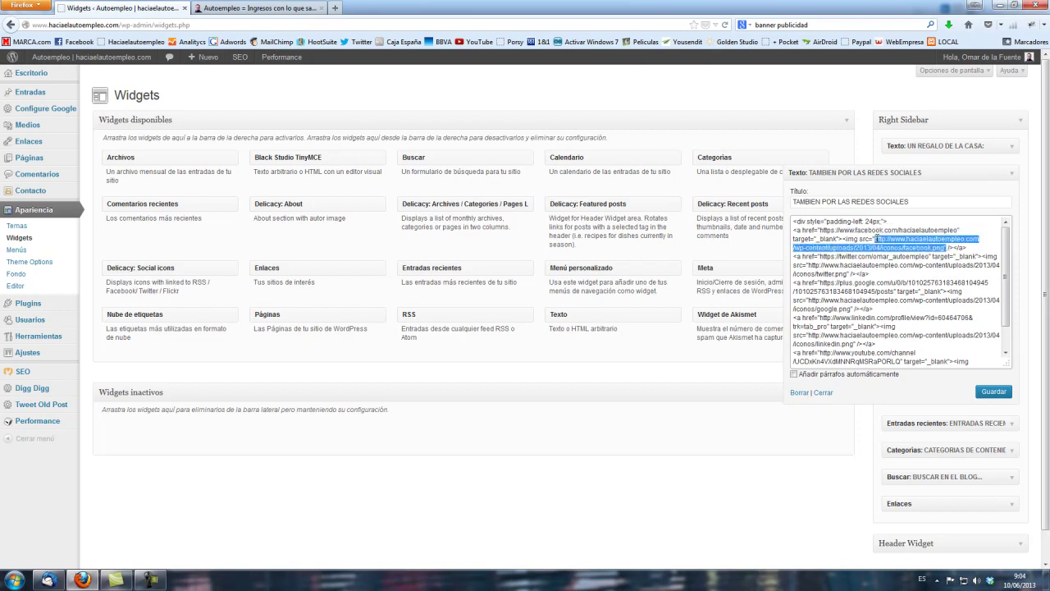
pyautogui.click(260, 8)
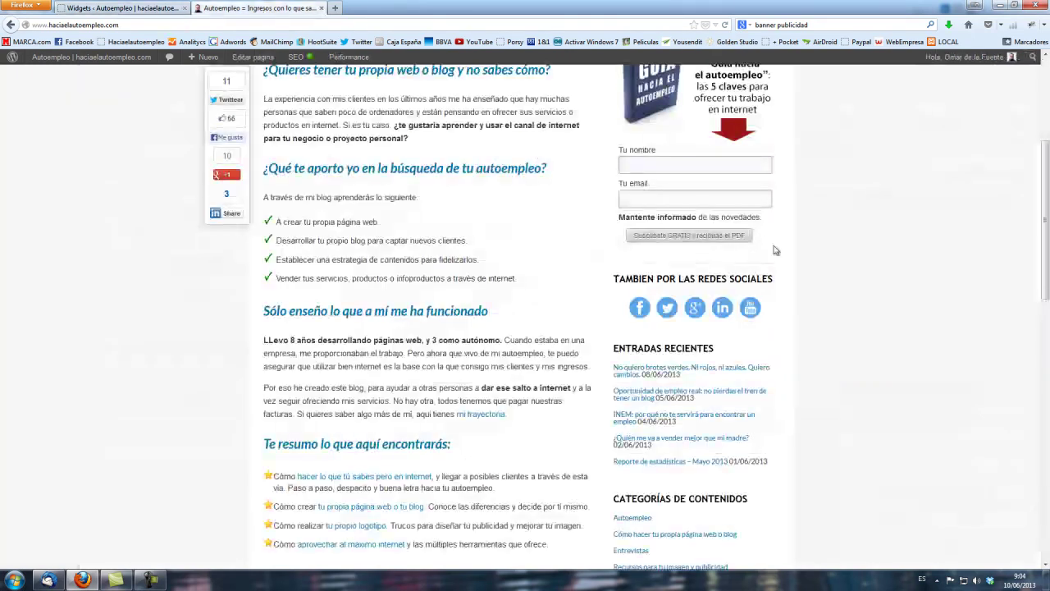
pyautogui.click(163, 7)
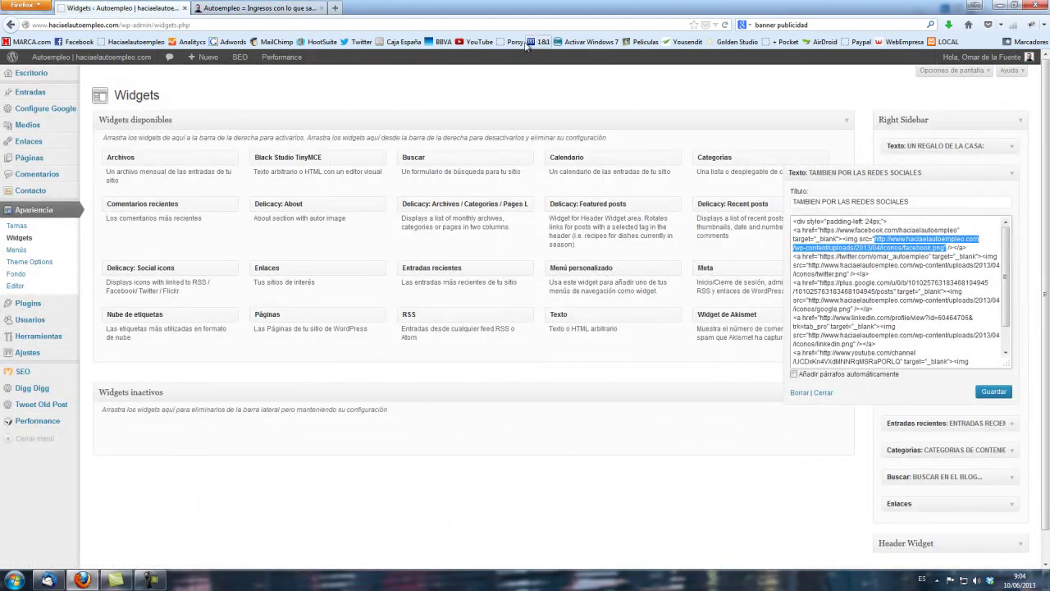
# - Review the published blog's right sidebar from the gift sign-up form through to the recommended blogs
pyautogui.click(304, 8)
pyautogui.scroll(5, 816, 227)
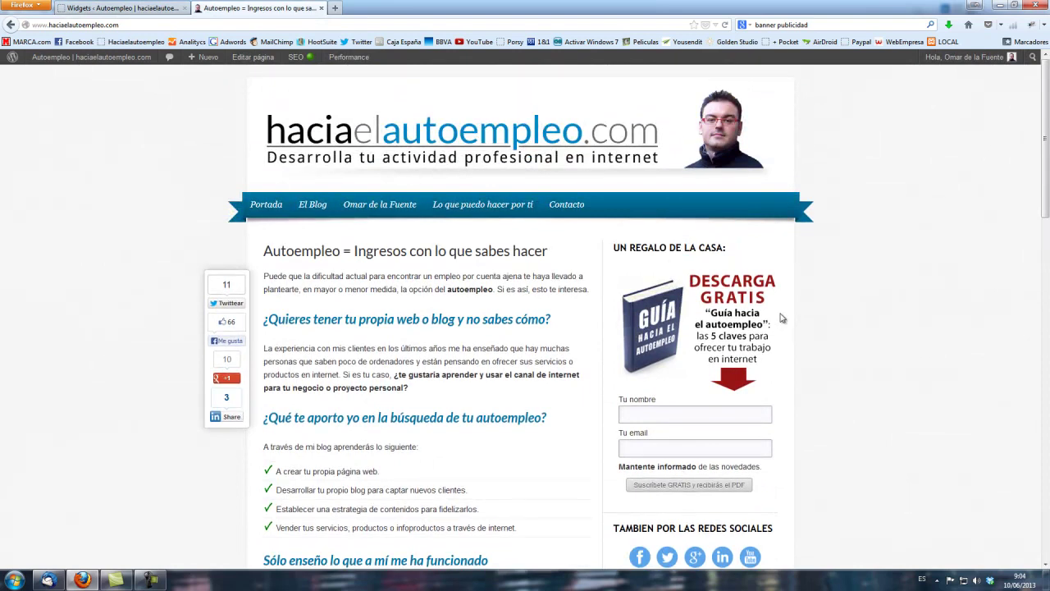
pyautogui.scroll(-3, 782, 317)
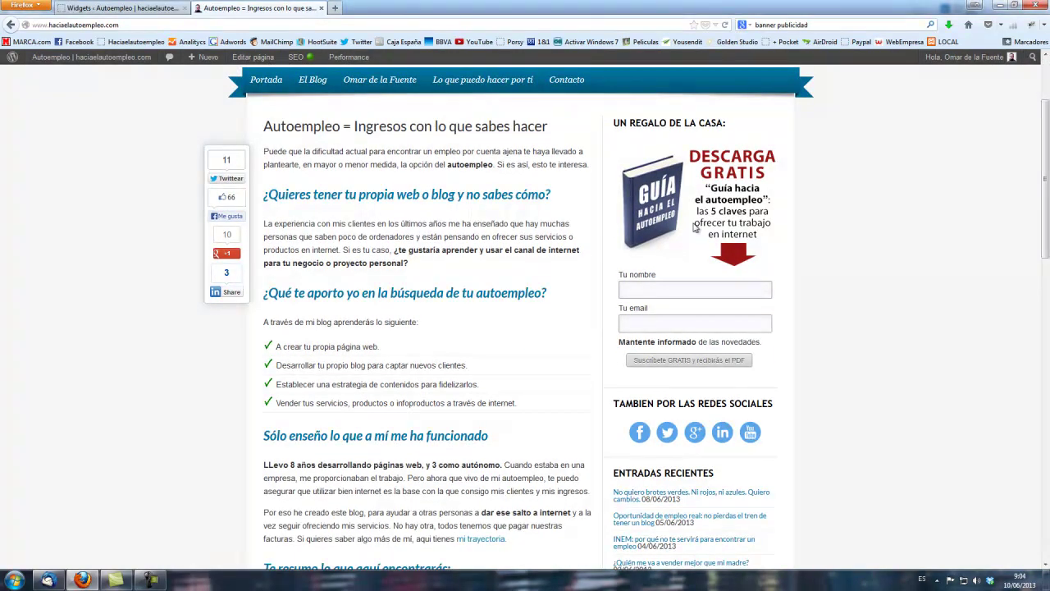
pyautogui.scroll(-6, 640, 353)
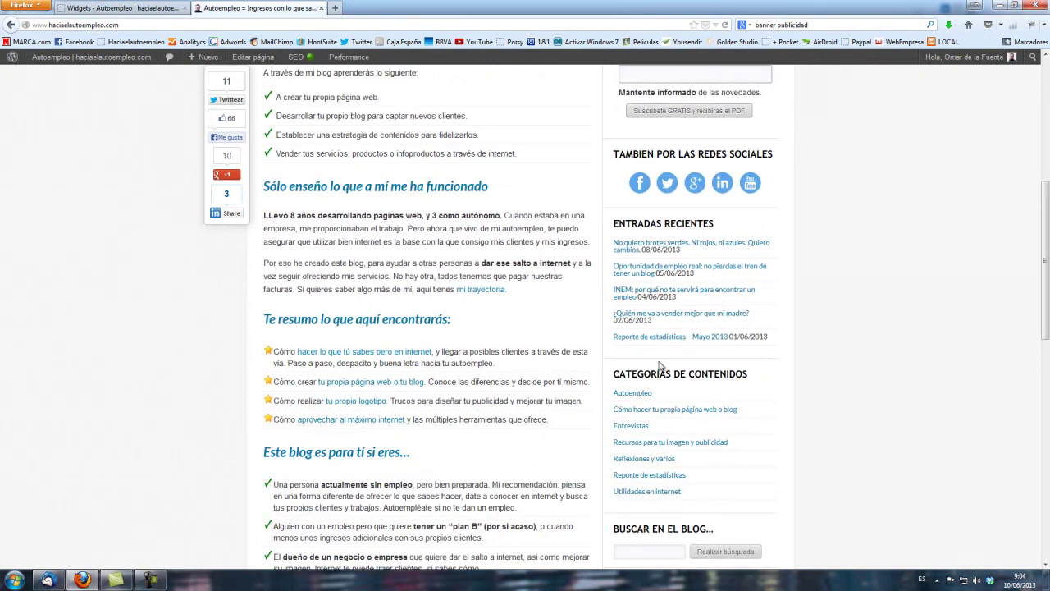
pyautogui.scroll(-3, 611, 340)
pyautogui.scroll(-3, 612, 341)
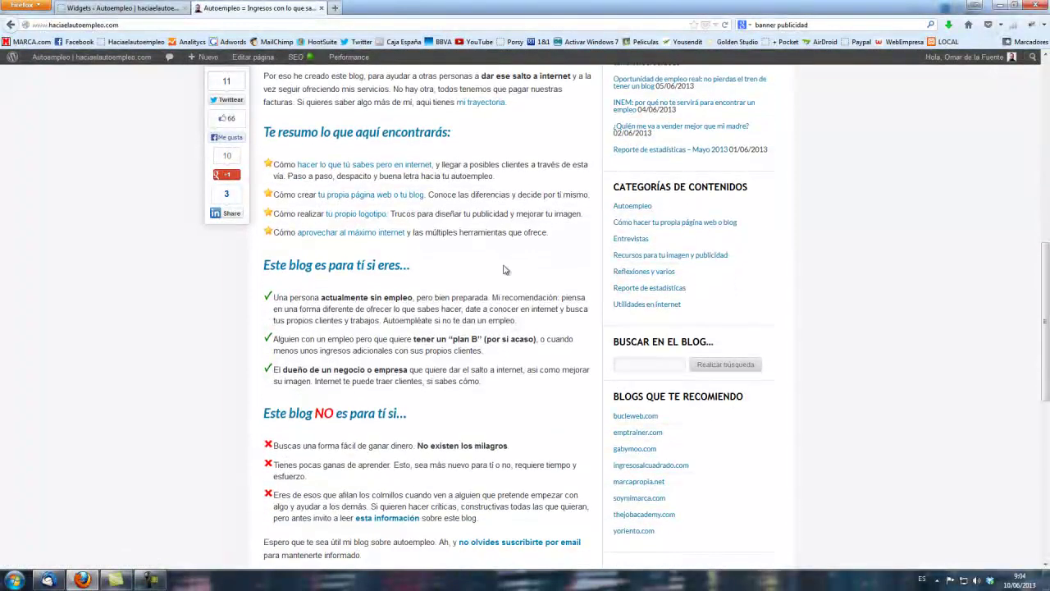
pyautogui.scroll(3, 605, 244)
# - Return to the Widgets page and collapse the TAMBIEN POR LAS REDES SOCIALES text widget
pyautogui.click(123, 8)
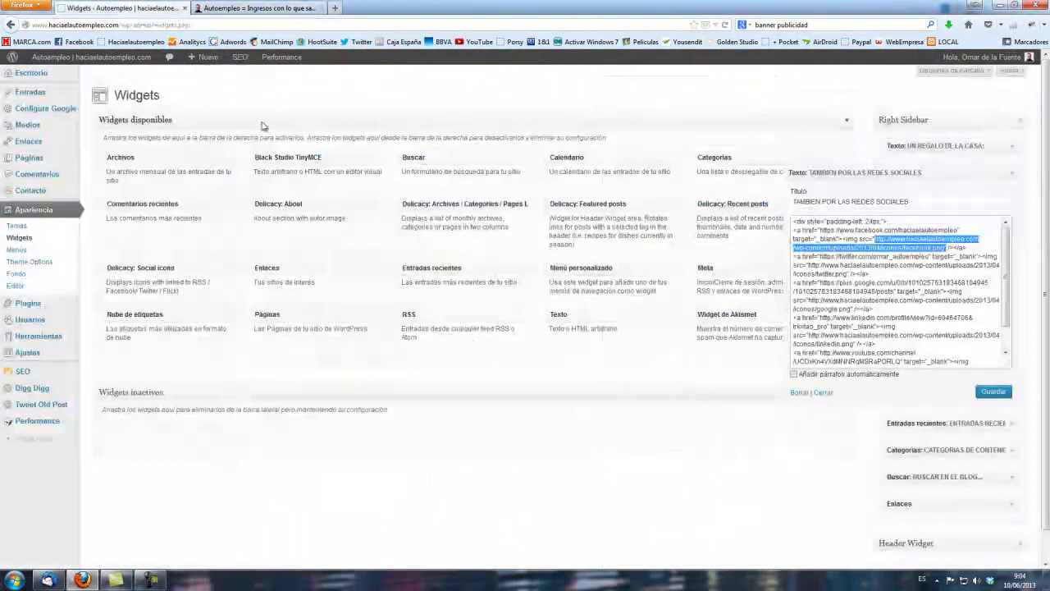
pyautogui.click(646, 365)
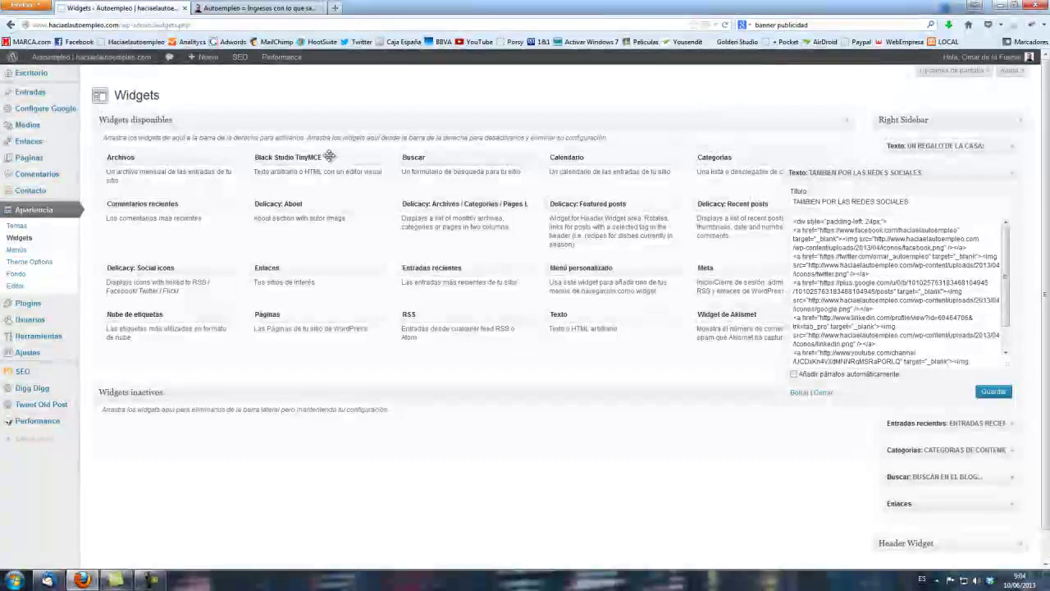
pyautogui.click(1012, 178)
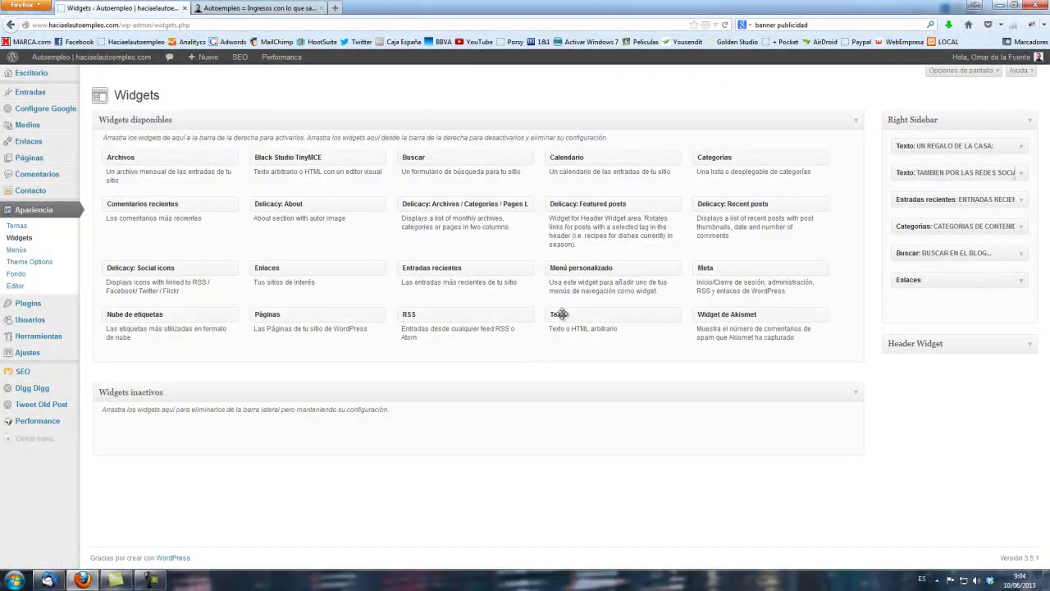
# - Add a Texto widget at the end of the Right Sidebar and title it "PUBLICIDAD"
pyautogui.moveTo(563, 313); pyautogui.dragTo(897, 303)
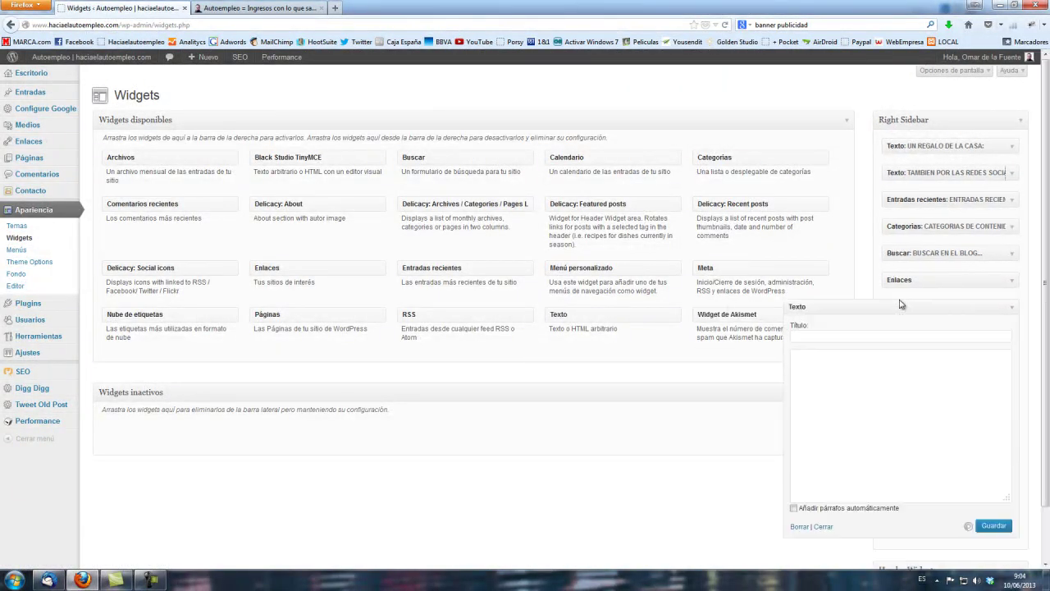
pyautogui.click(825, 336)
pyautogui.write('PUBLICIDAD')
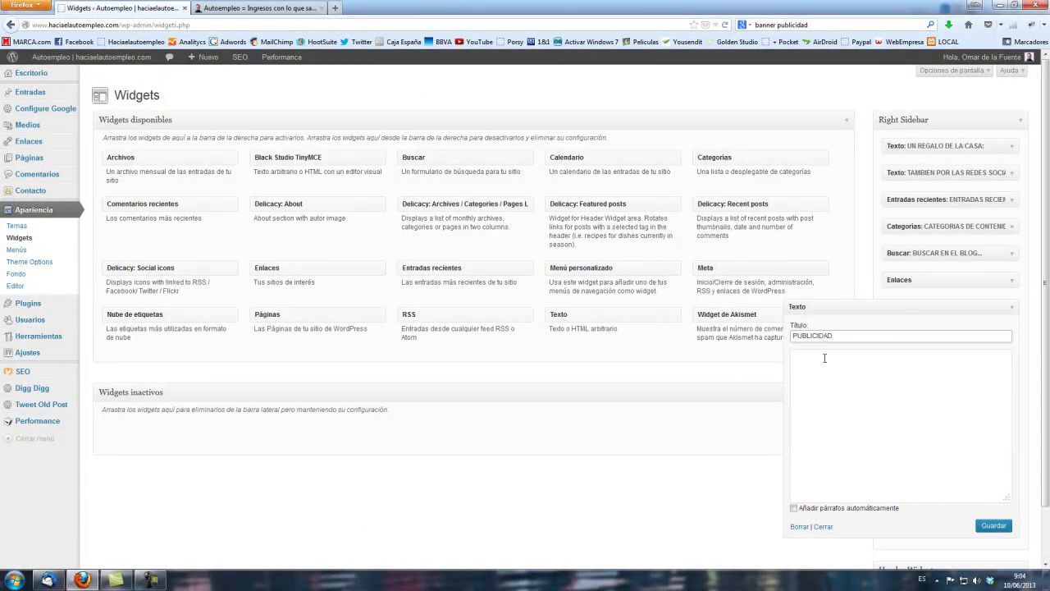
# - Enter "Texto de <b>prueba</b>" as the content of the PUBLICIDAD widget and save it
pyautogui.click(824, 358)
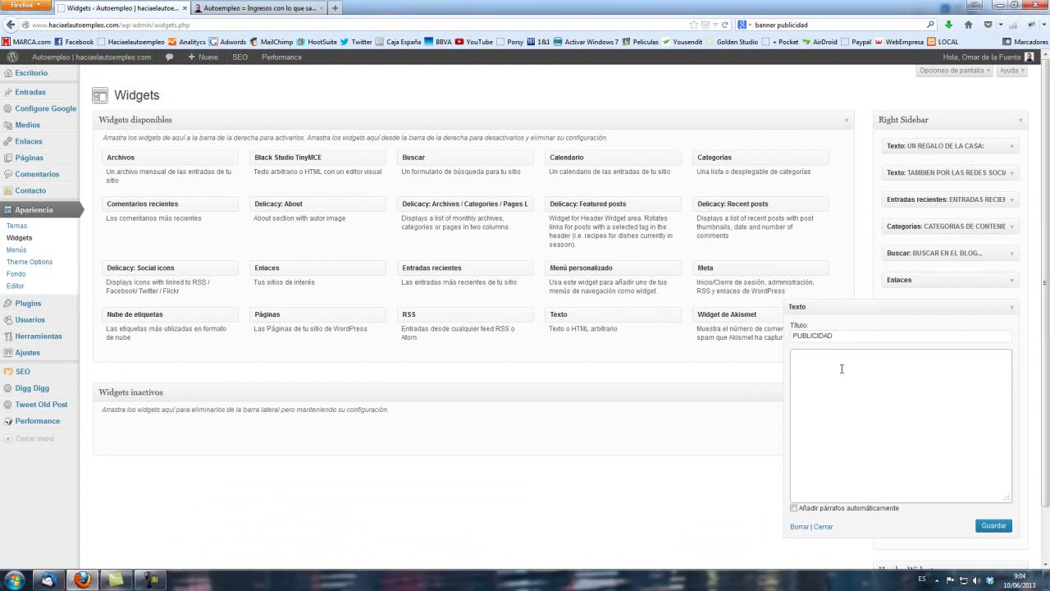
pyautogui.write('zaza')
pyautogui.write('>')
pyautogui.moveTo(825, 356); pyautogui.dragTo(783, 355)
pyautogui.write('T<b>')
pyautogui.click(984, 525)
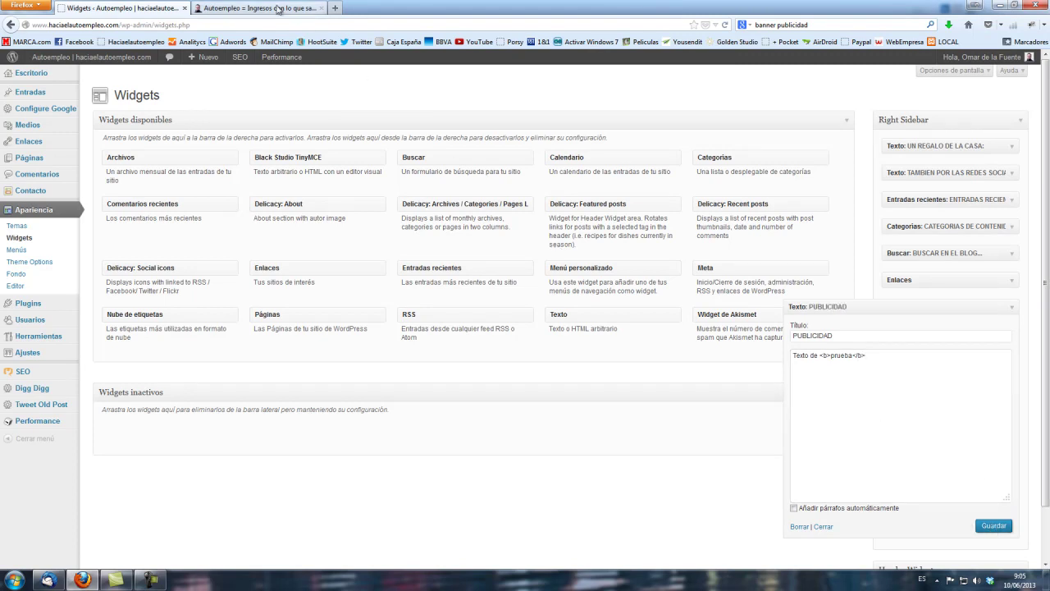
# - Check the PUBLICIDAD widget and its bold word at the end of the published blog's sidebar
pyautogui.click(263, 8)
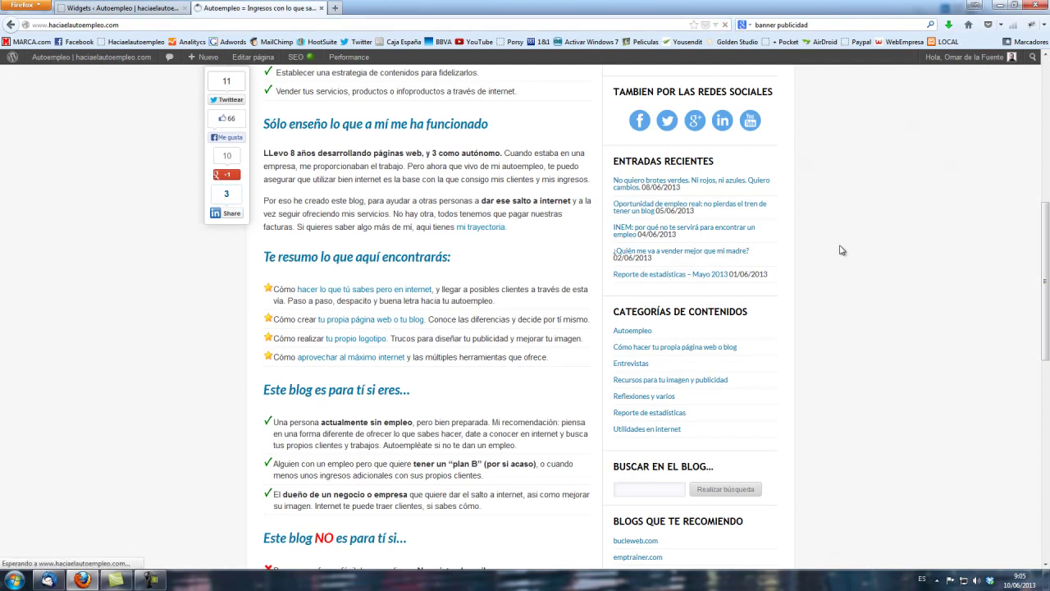
pyautogui.scroll(-5, 840, 249)
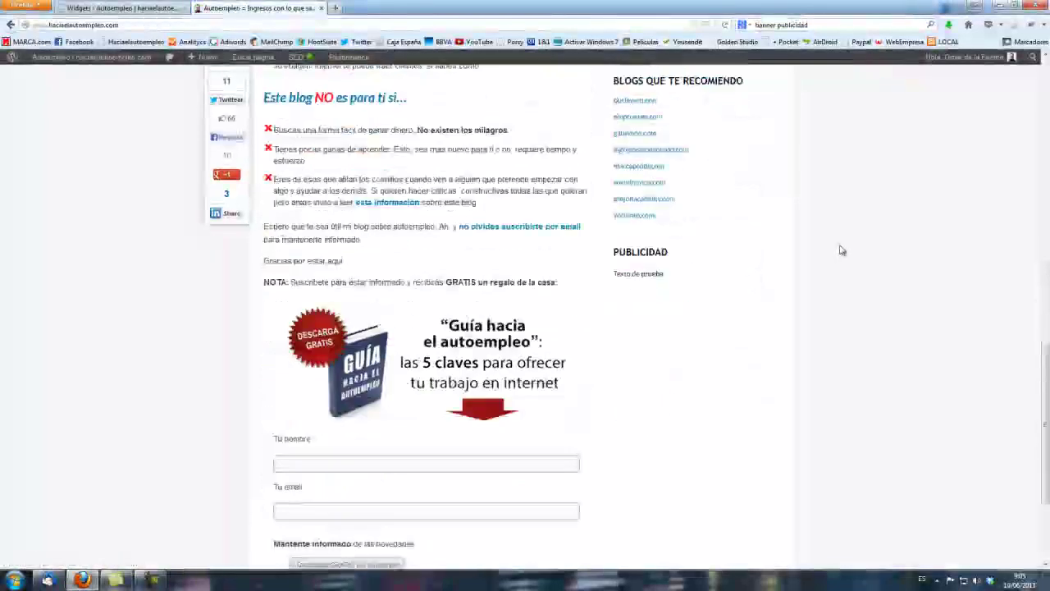
pyautogui.scroll(1, 644, 244)
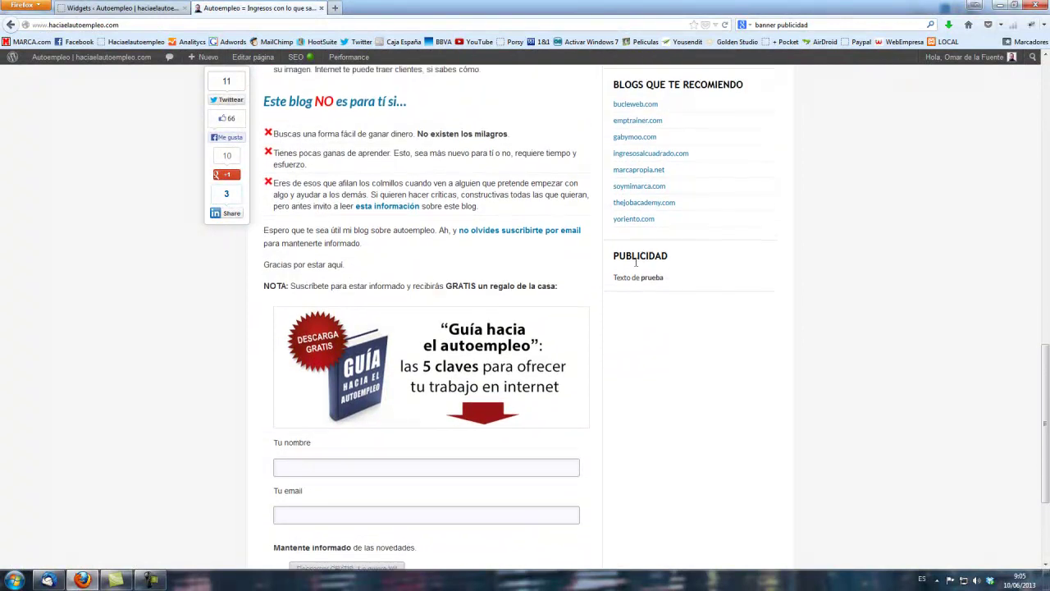
pyautogui.moveTo(641, 277); pyautogui.dragTo(673, 278)
pyautogui.click(659, 290)
pyautogui.scroll(3, 663, 305)
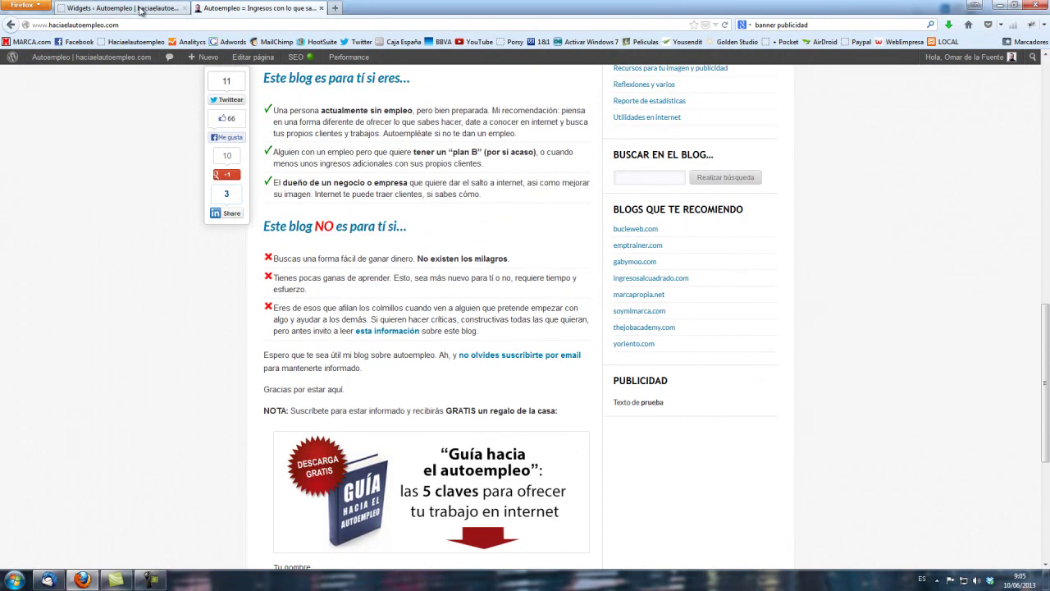
# - Remove the PUBLICIDAD text widget from the Right Sidebar
pyautogui.click(123, 8)
pyautogui.moveTo(1003, 305); pyautogui.dragTo(537, 332)
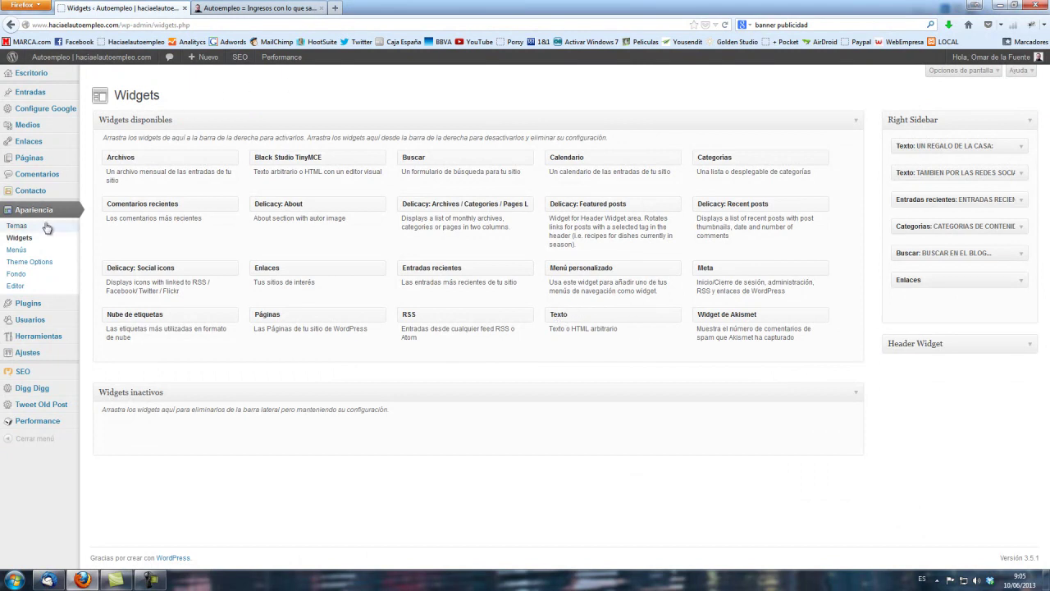
# - Search the plugin installer for "black studio"
pyautogui.moveTo(37, 312)
pyautogui.click(108, 320)
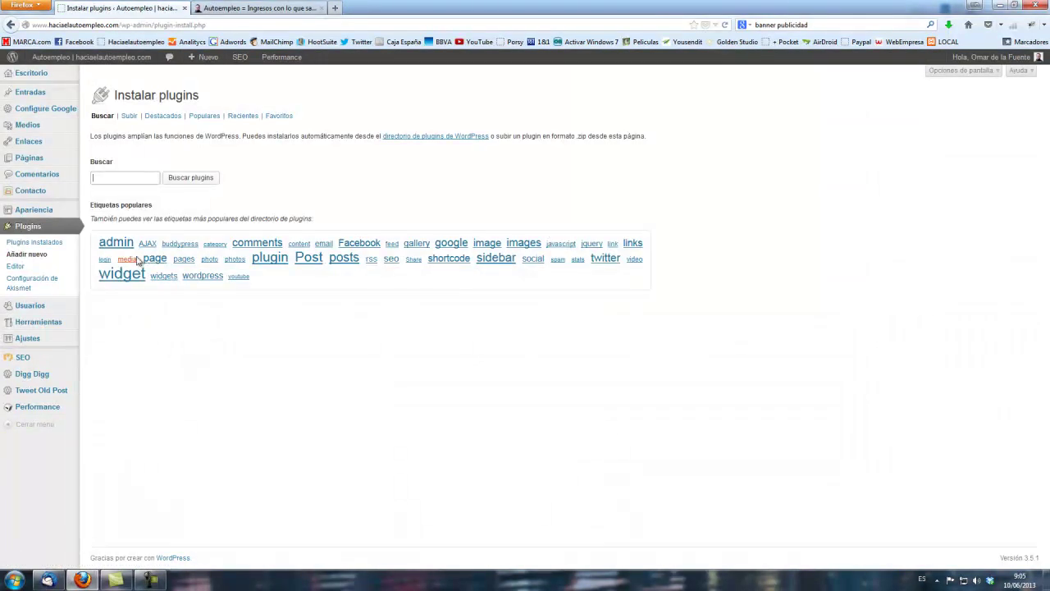
pyautogui.click(125, 177)
pyautogui.write('Bla')
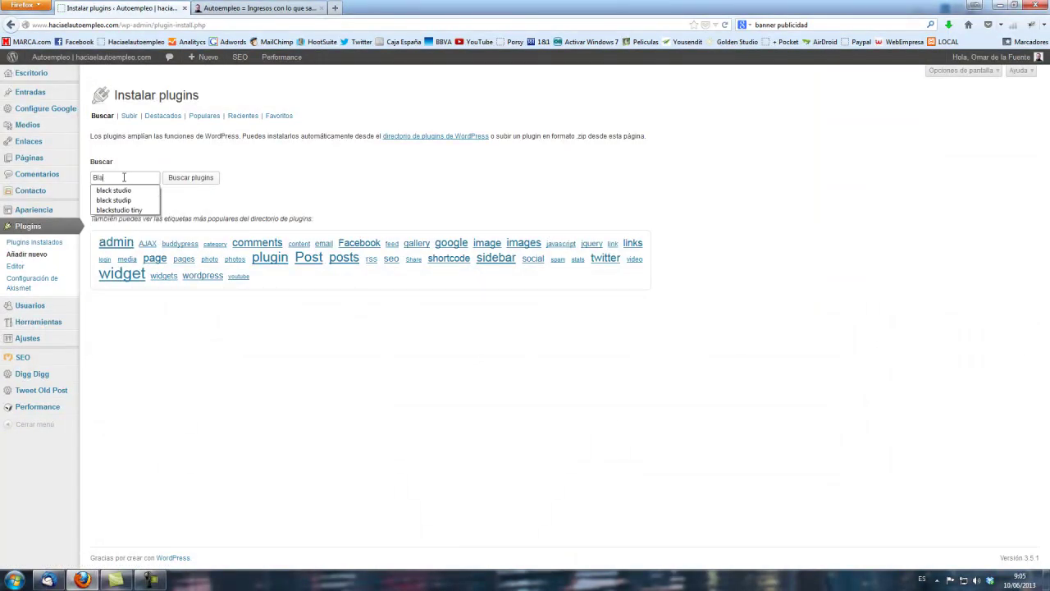
pyautogui.write('ck Studio')
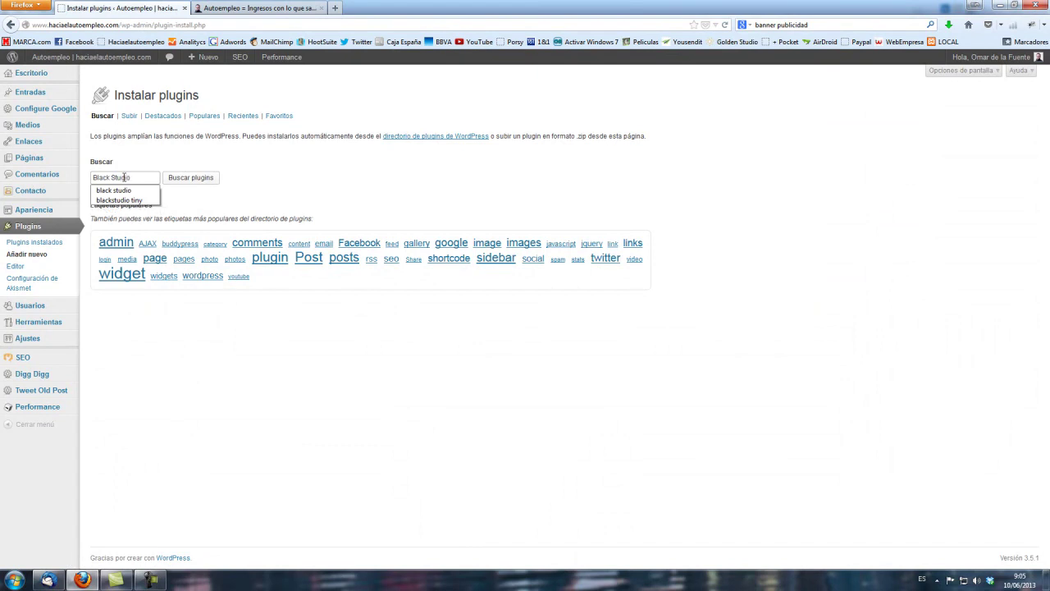
pyautogui.click(131, 191)
pyautogui.click(185, 182)
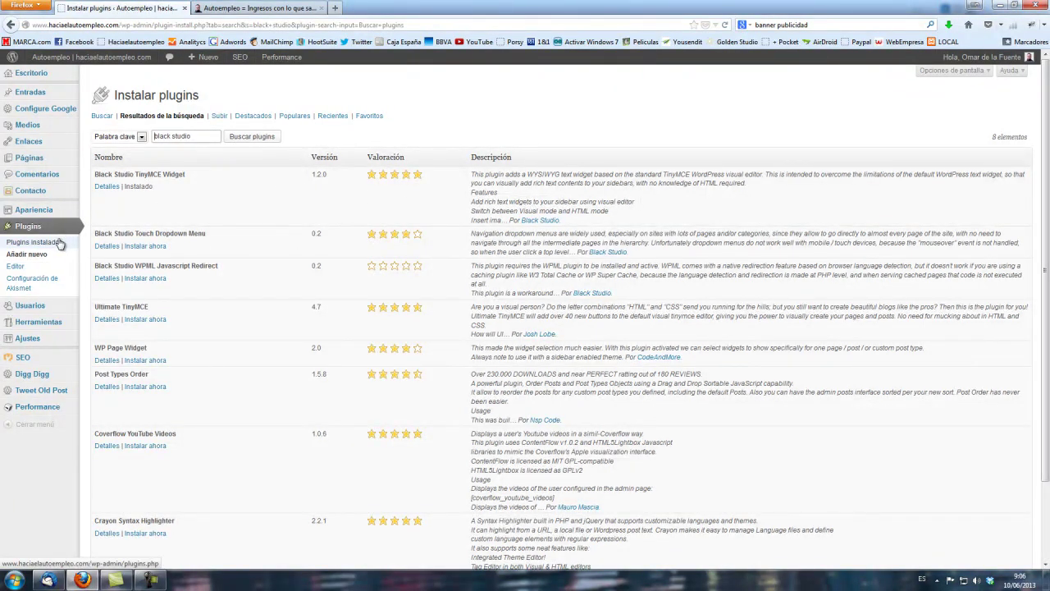
# - Add a Black Studio TinyMCE widget below the social networks widget in the Right Sidebar, titled "AQUI TU PUBLICIDAD"
pyautogui.moveTo(37, 210)
pyautogui.click(101, 222)
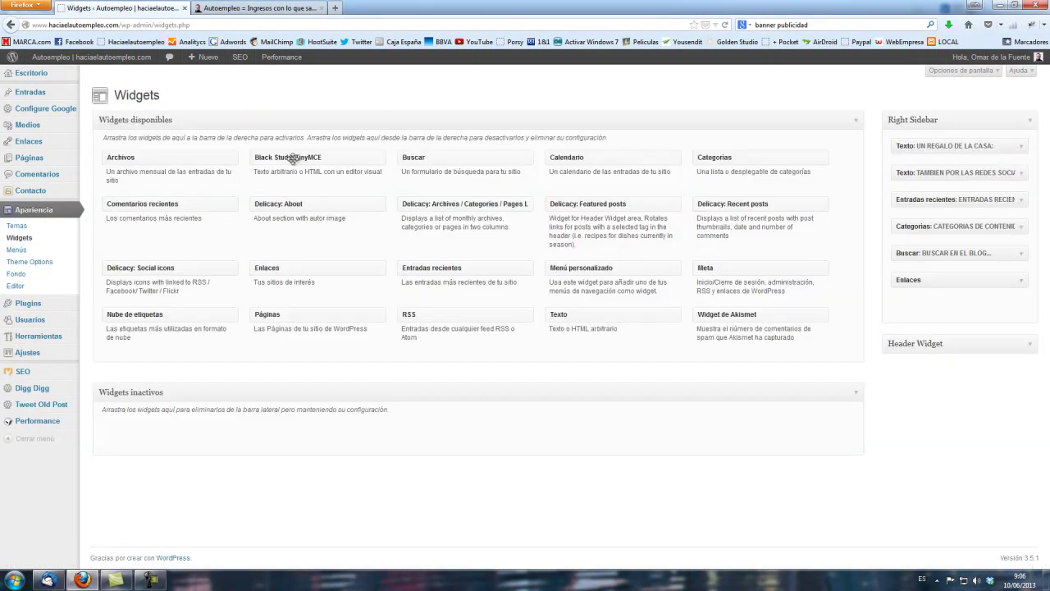
pyautogui.moveTo(293, 159); pyautogui.dragTo(943, 199)
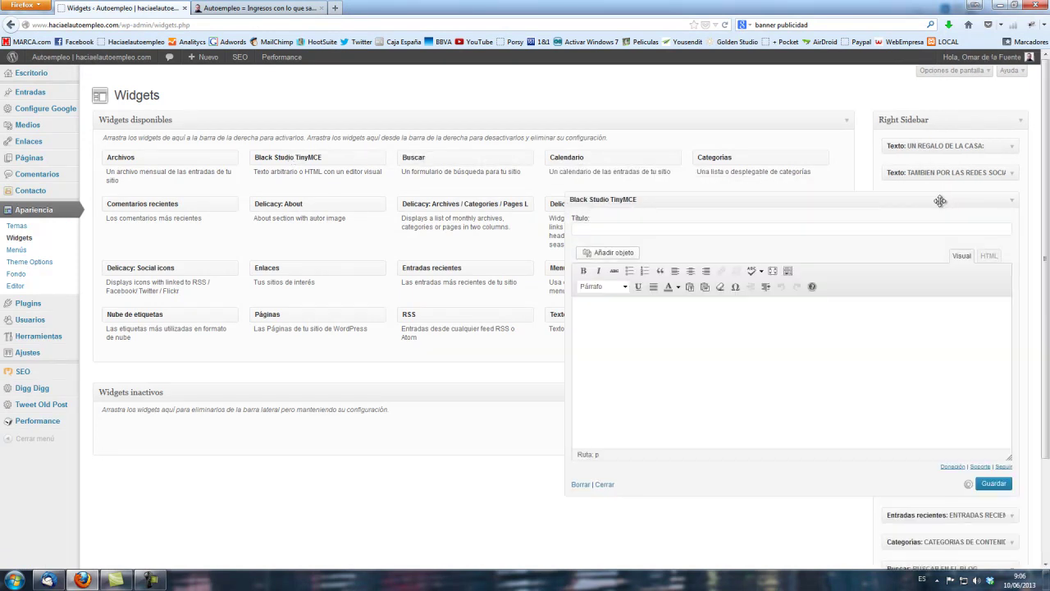
pyautogui.click(613, 230)
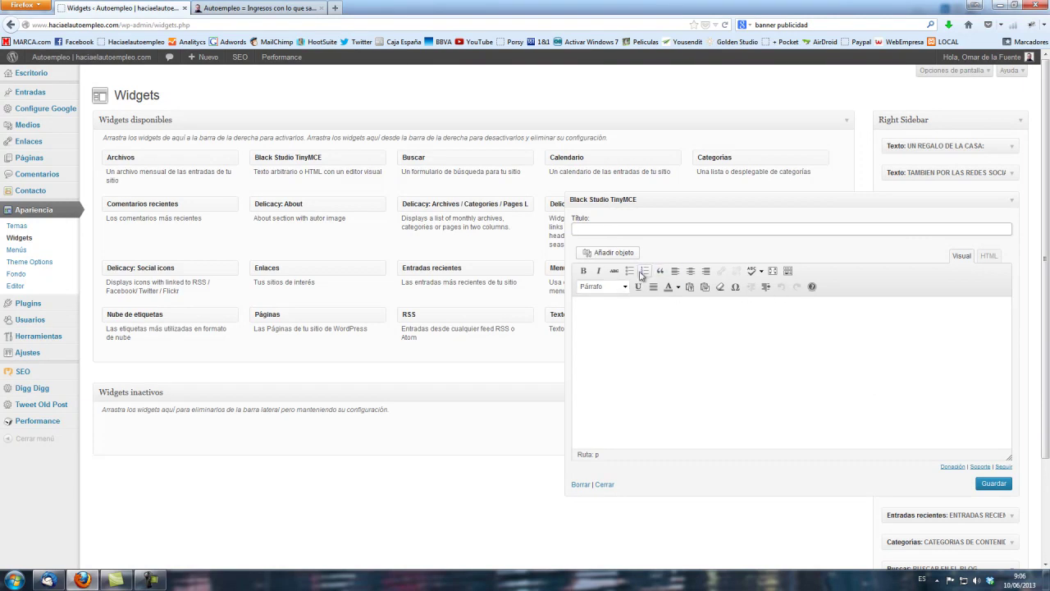
pyautogui.click(634, 227)
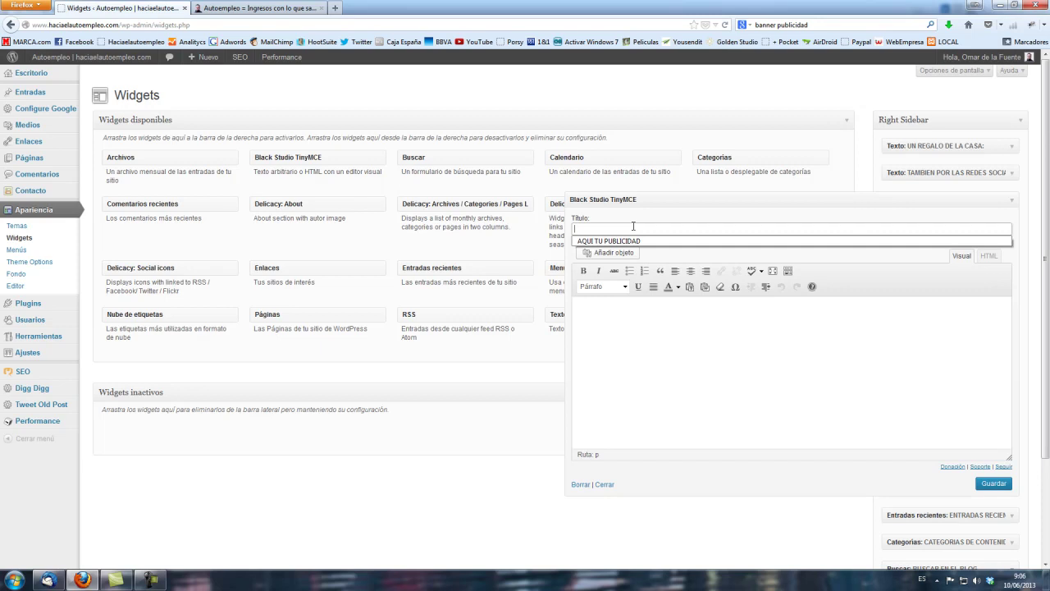
pyautogui.click(637, 241)
# - Insert banner.jpg from the media library into the body of the advertising widget, linked to nothing
pyautogui.click(603, 309)
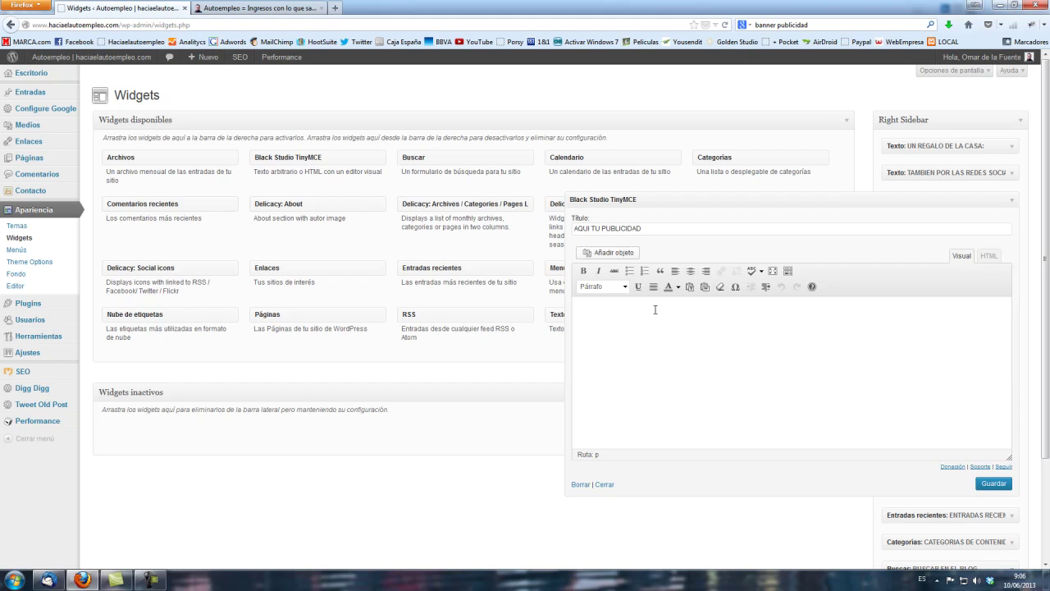
pyautogui.click(619, 256)
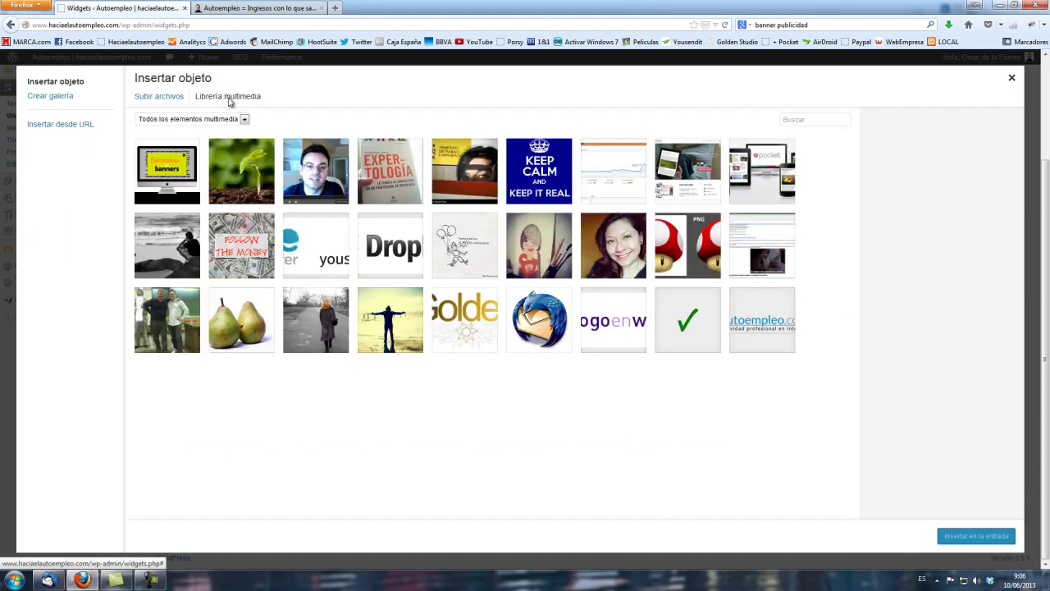
pyautogui.click(164, 168)
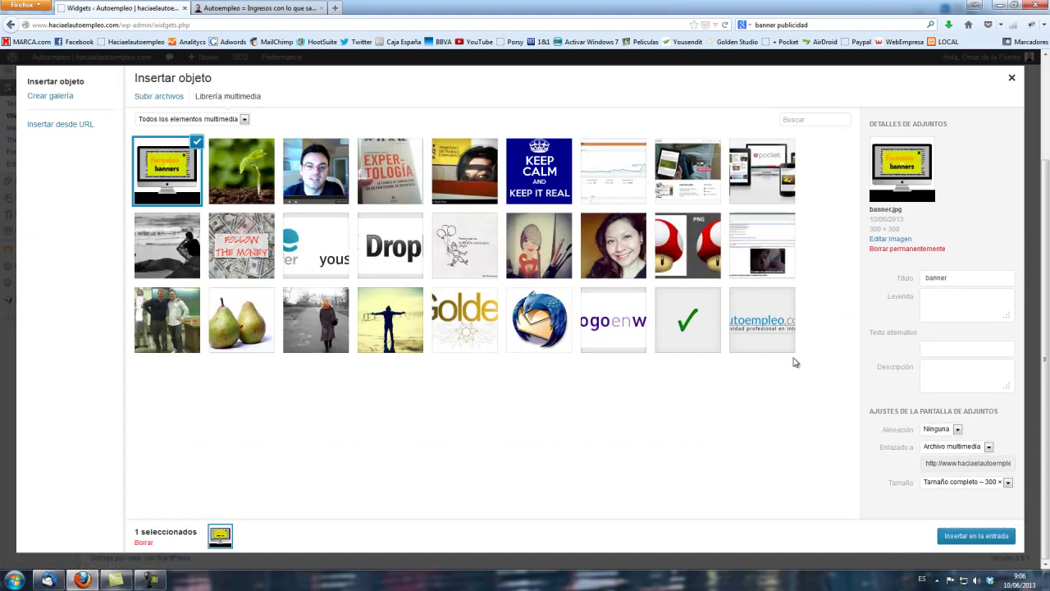
pyautogui.click(989, 447)
pyautogui.click(951, 479)
pyautogui.click(975, 530)
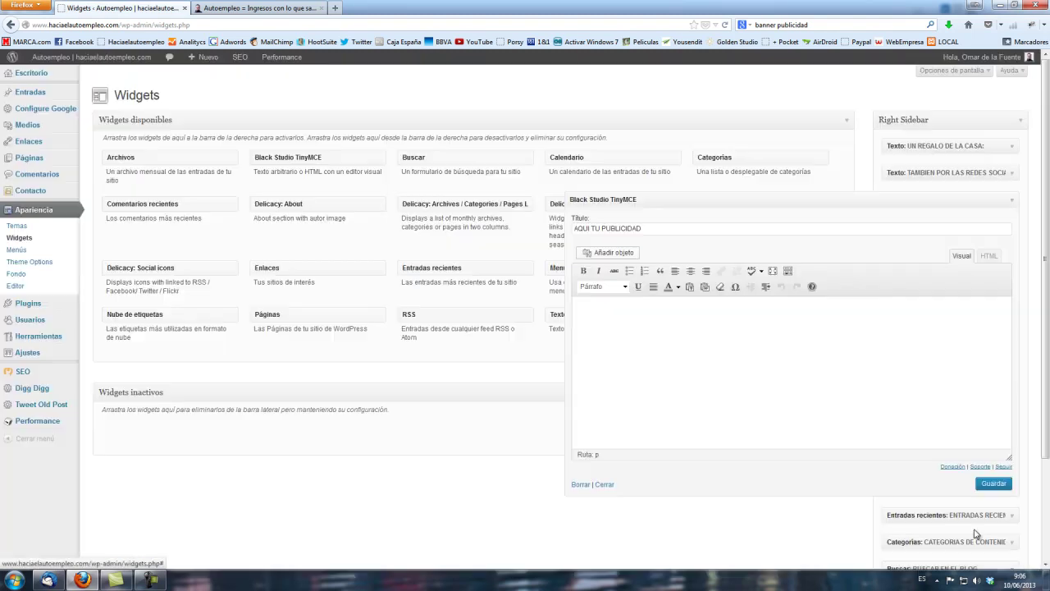
pyautogui.click(731, 410)
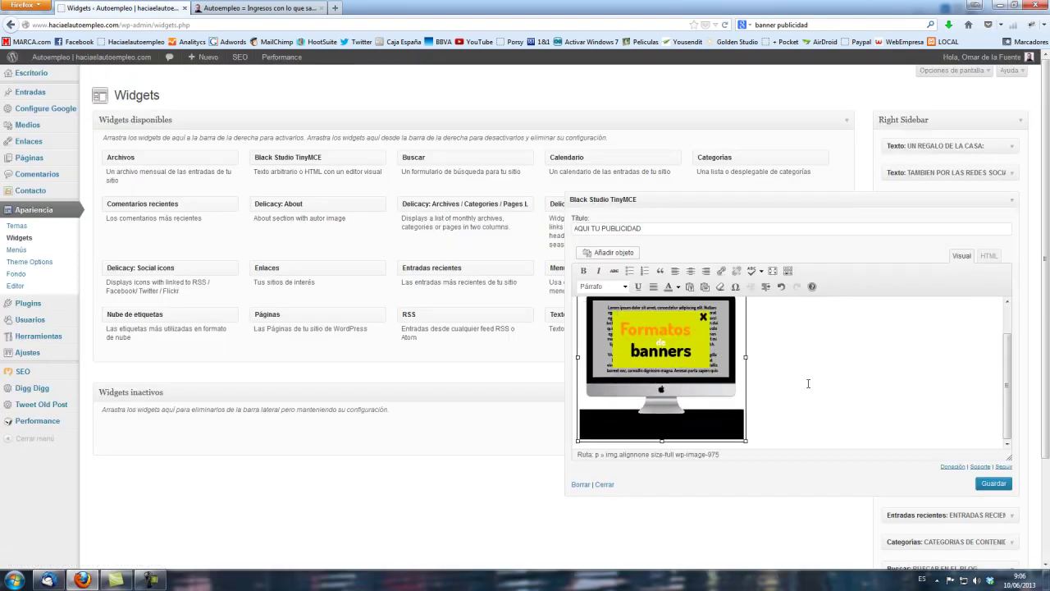
# - Add a bulleted list below the banner image with the items "Texto facil en HTML" and "Widgets bonitos"
pyautogui.click(772, 428)
pyautogui.press('Return')
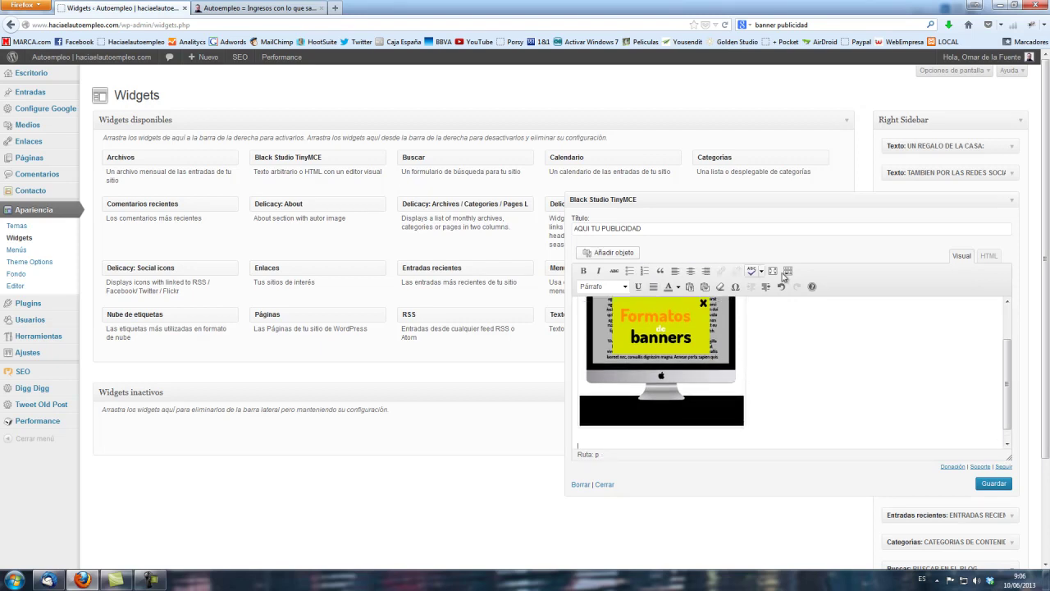
pyautogui.click(629, 272)
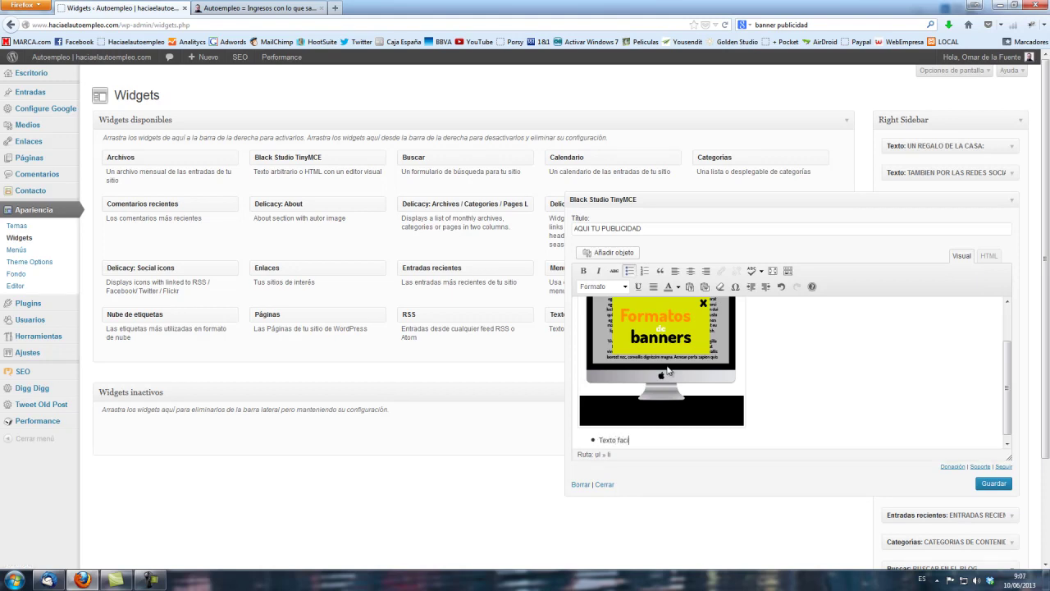
pyautogui.press('Return')
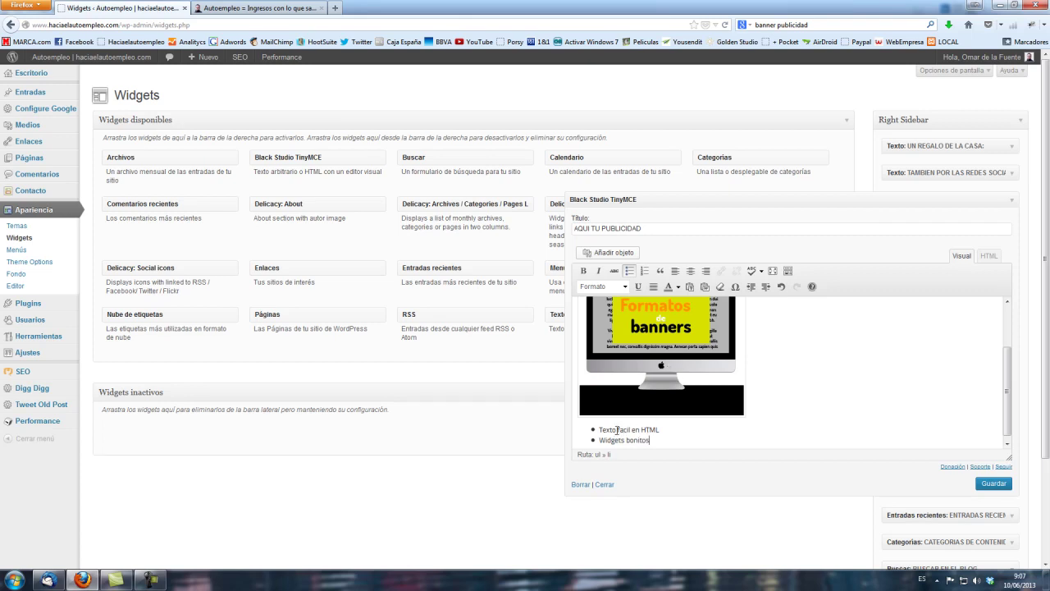
# - Make "Texto facil" in the first bullet bold and italic, and save the widget
pyautogui.moveTo(630, 429); pyautogui.dragTo(598, 429)
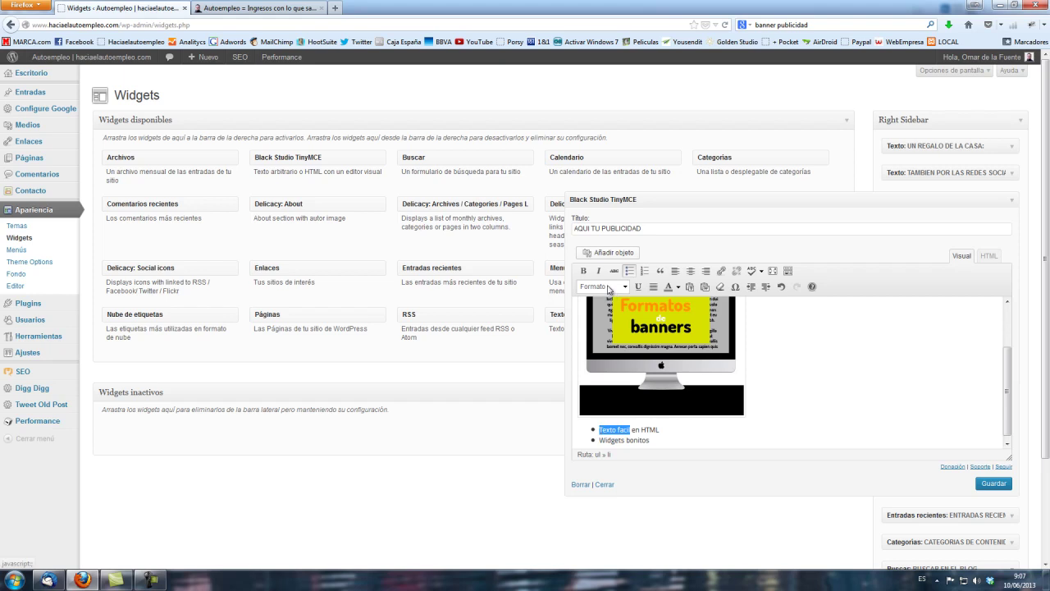
pyautogui.click(584, 271)
pyautogui.click(600, 271)
pyautogui.click(697, 426)
pyautogui.scroll(-1, 749, 388)
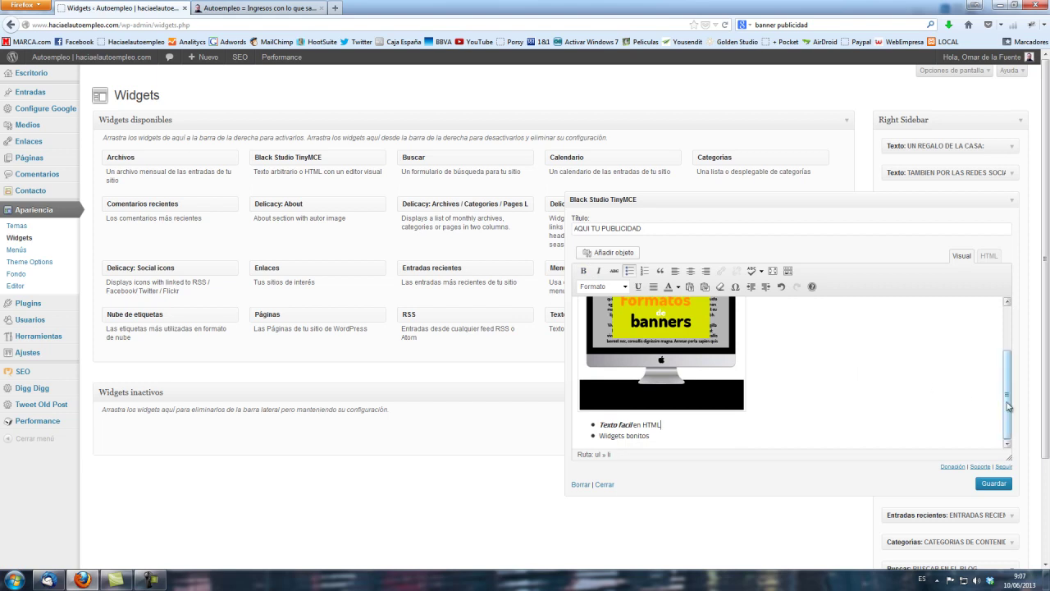
pyautogui.click(992, 483)
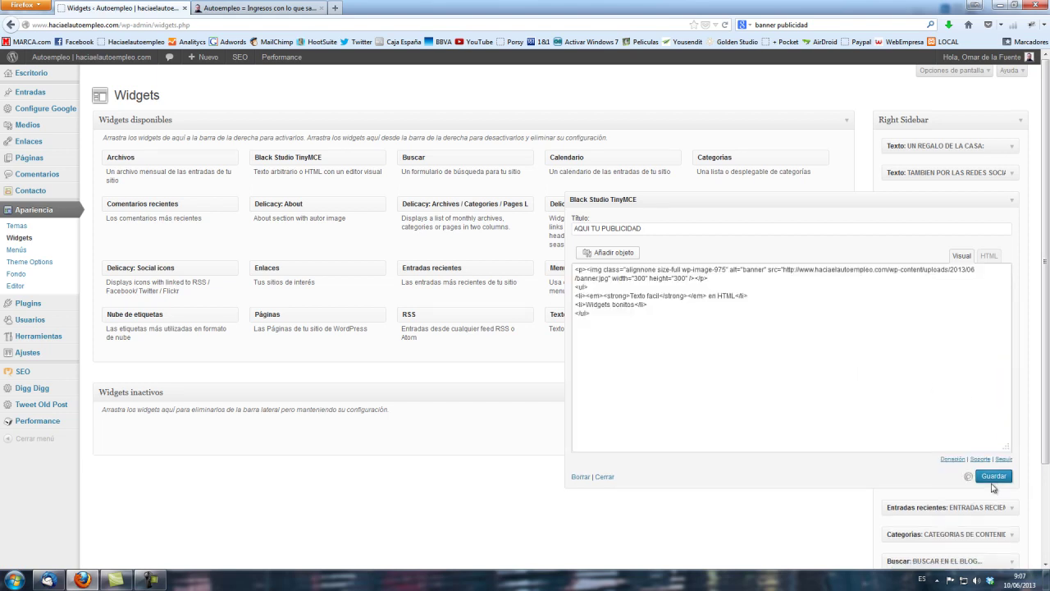
# - Reload the published blog and examine the AQUI TU PUBLICIDAD banner and list in its sidebar
pyautogui.click(256, 8)
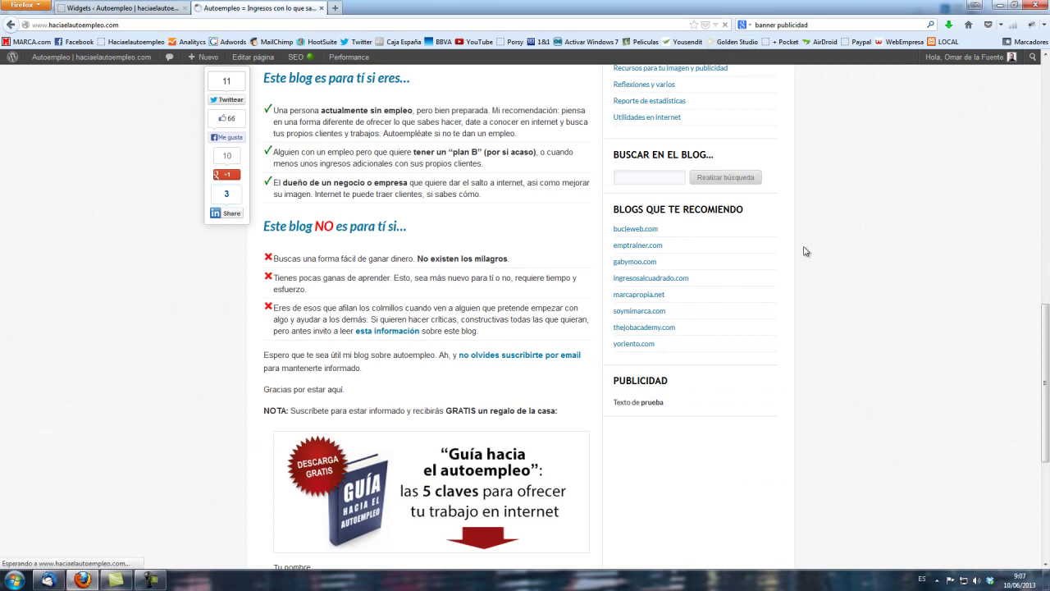
pyautogui.scroll(8, 806, 251)
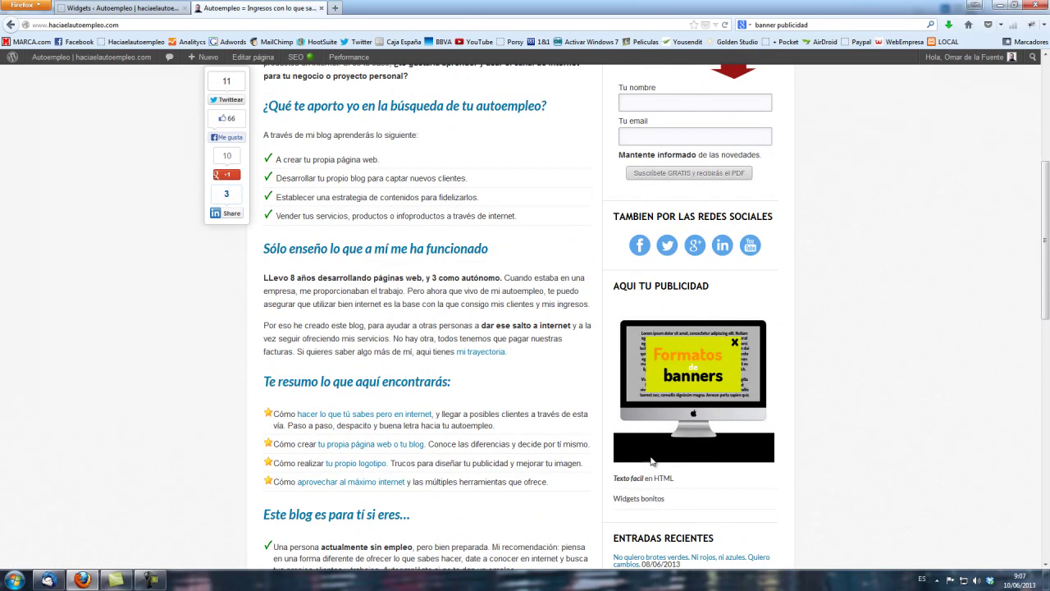
pyautogui.scroll(-1, 633, 419)
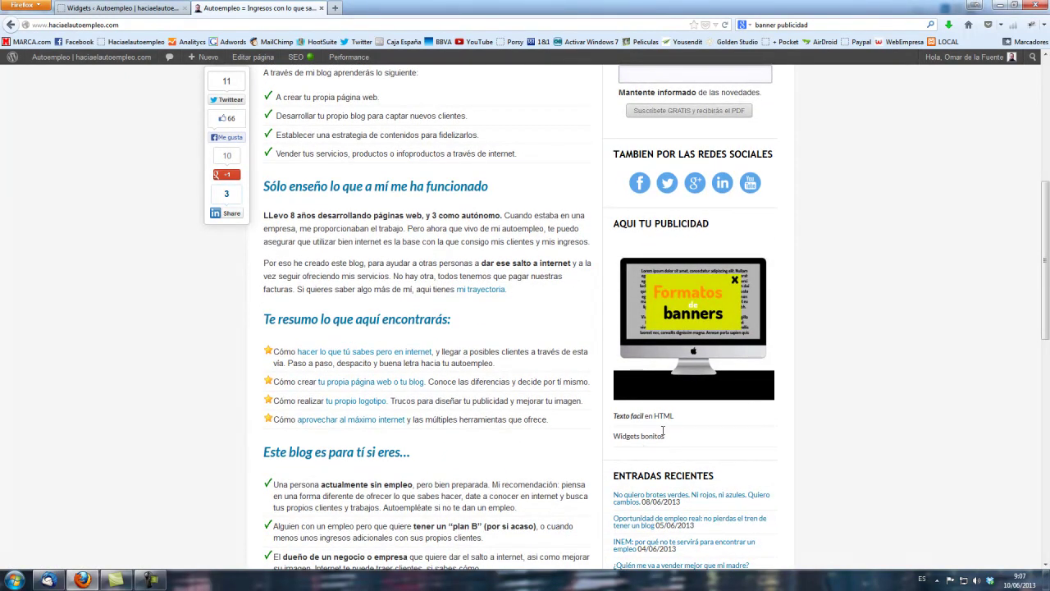
pyautogui.scroll(3, 738, 433)
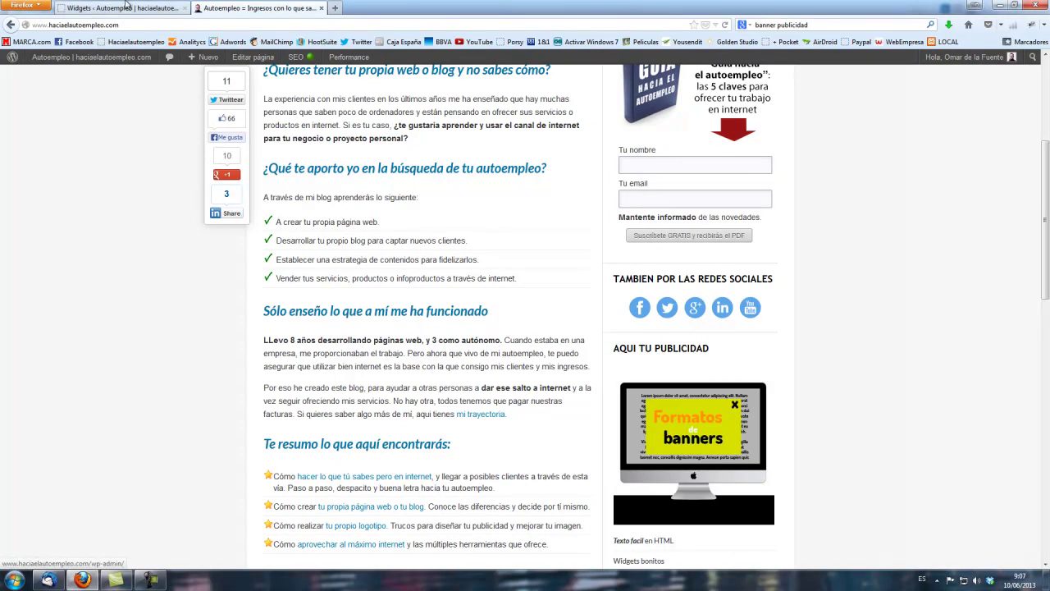
# - Review the saved banner image and bulleted list in the widget's visual editor
pyautogui.click(127, 7)
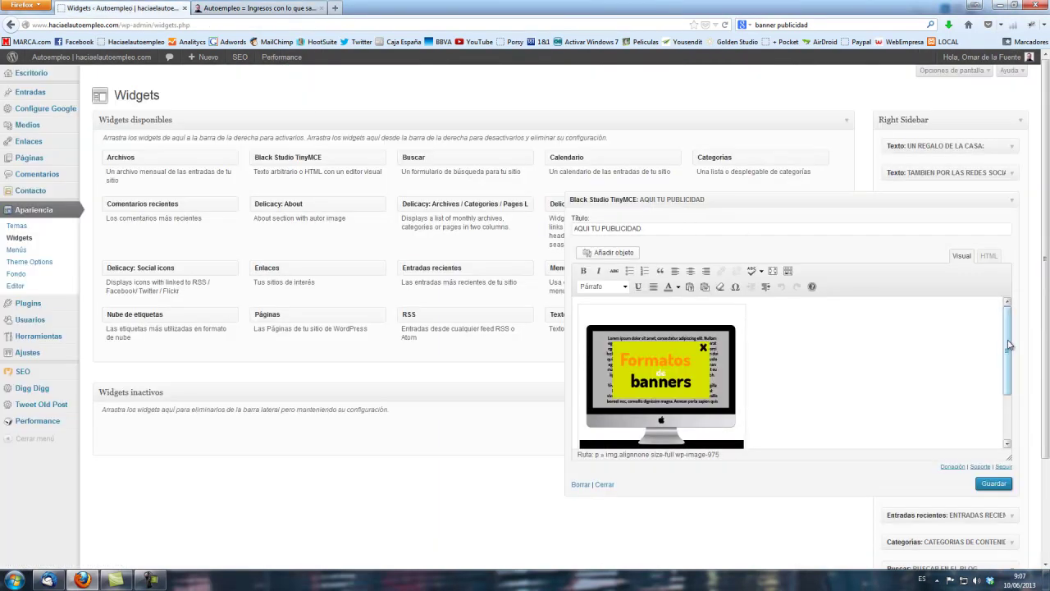
pyautogui.scroll(-2, 1009, 345)
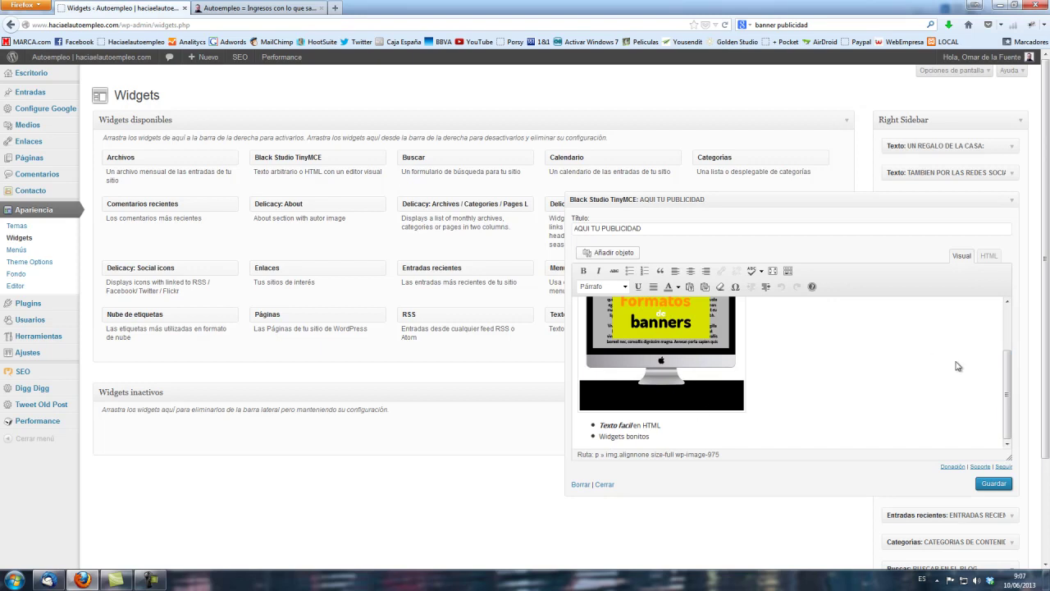
pyautogui.scroll(3, 1008, 386)
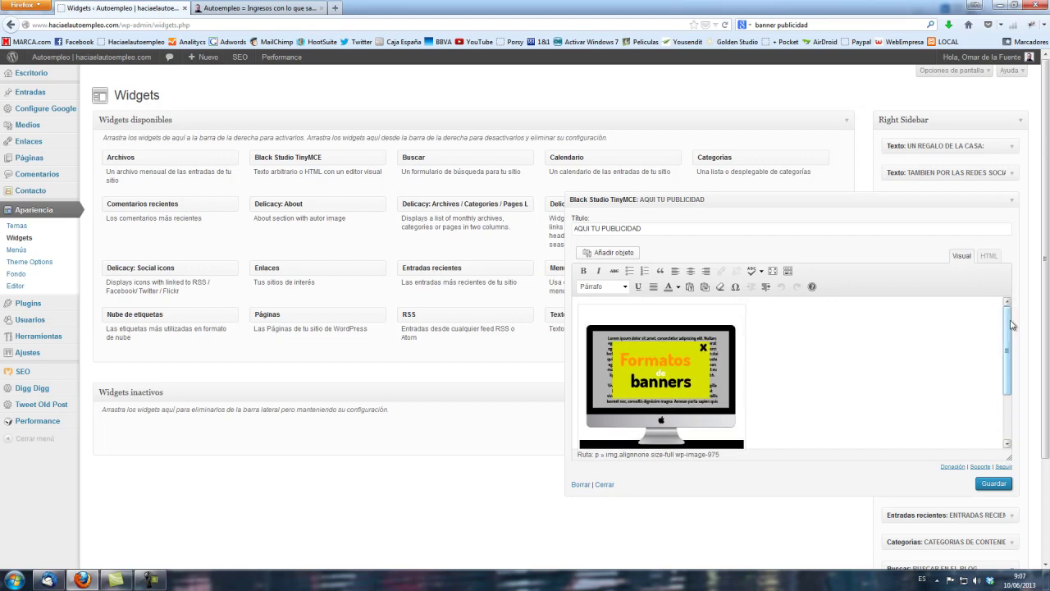
pyautogui.scroll(-2, 1011, 325)
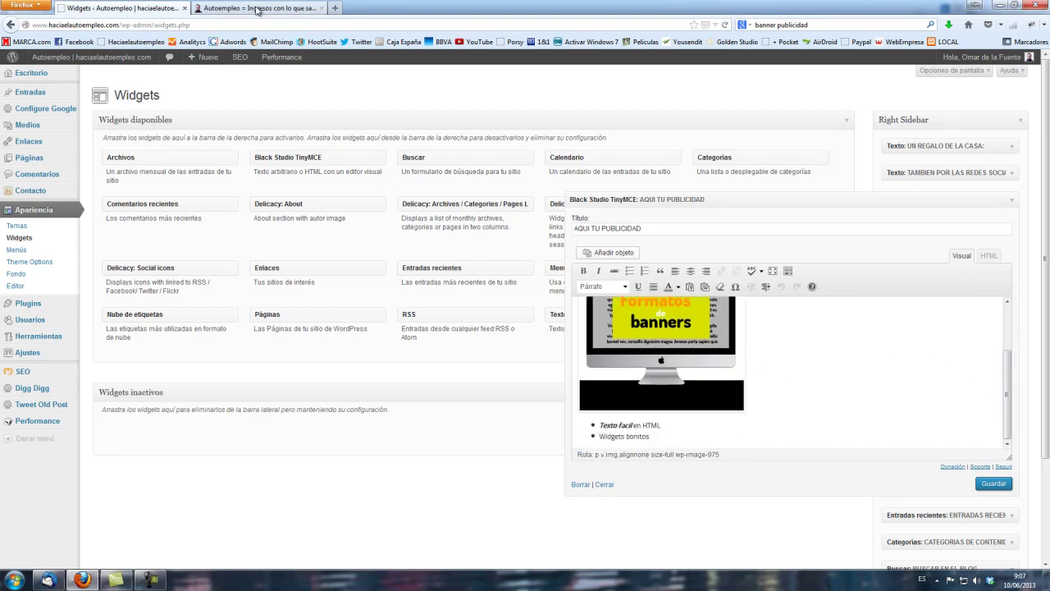
# - Return to the published blog, refresh it and compare the advertising widget with the rest of the sidebar
pyautogui.hotkey('ctrl', 'Tab')
pyautogui.scroll(-3, 706, 352)
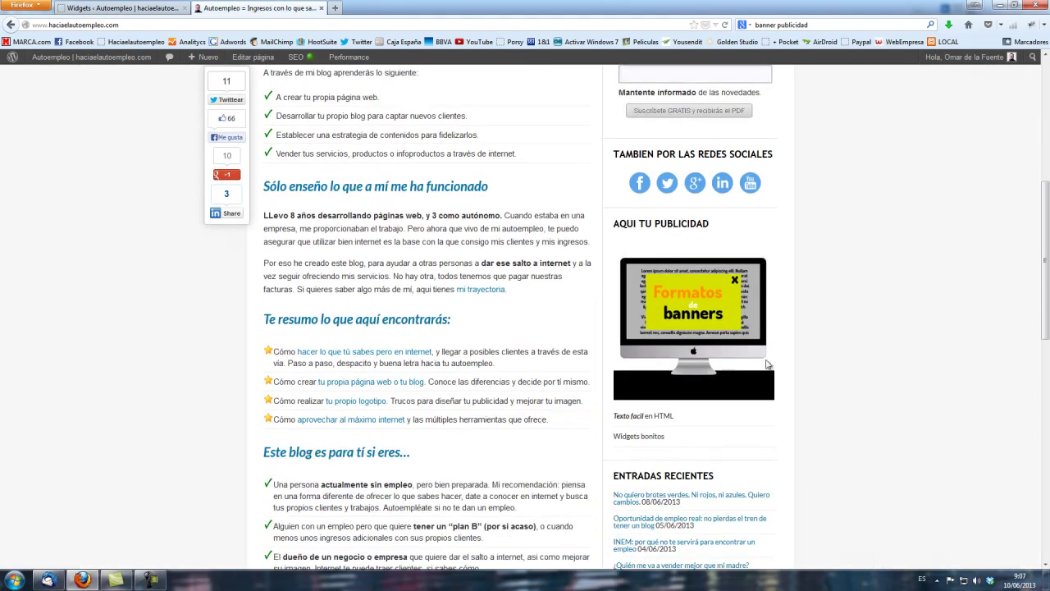
pyautogui.scroll(-2, 705, 307)
pyautogui.press('F5')
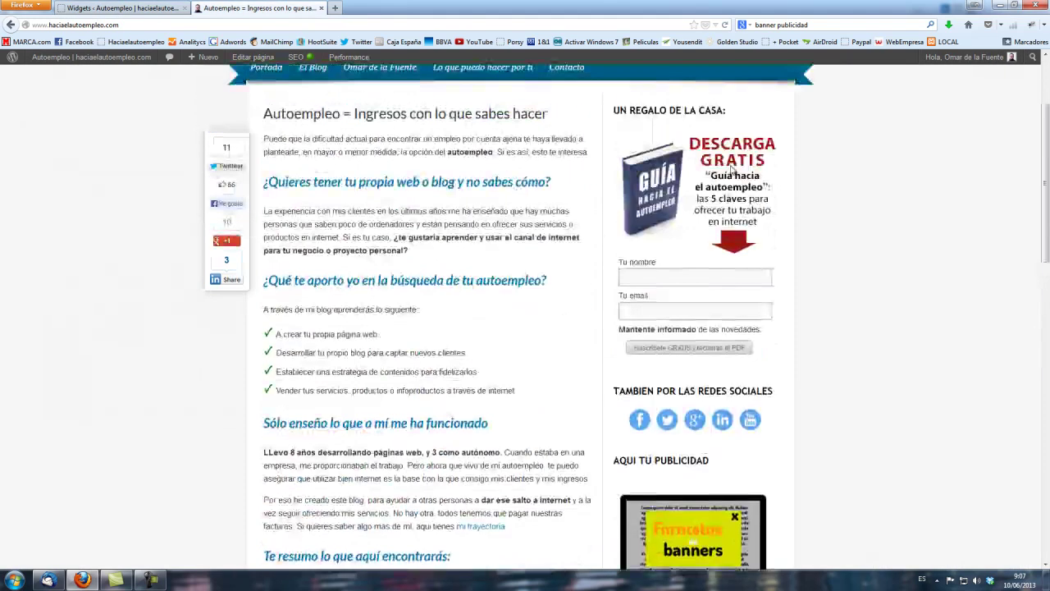
pyautogui.scroll(-5, 655, 297)
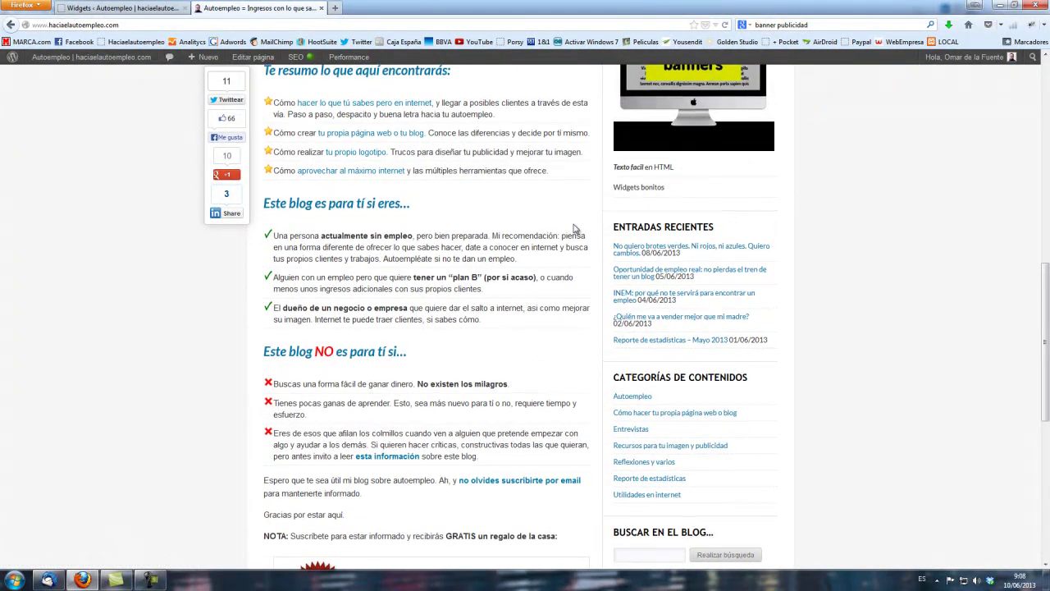
pyautogui.scroll(5, 574, 228)
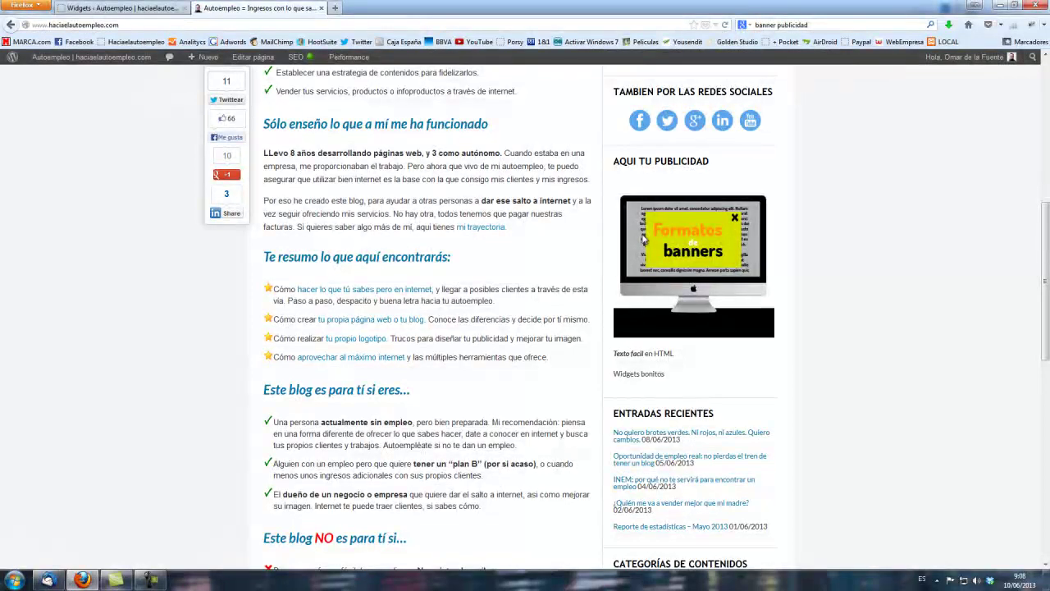